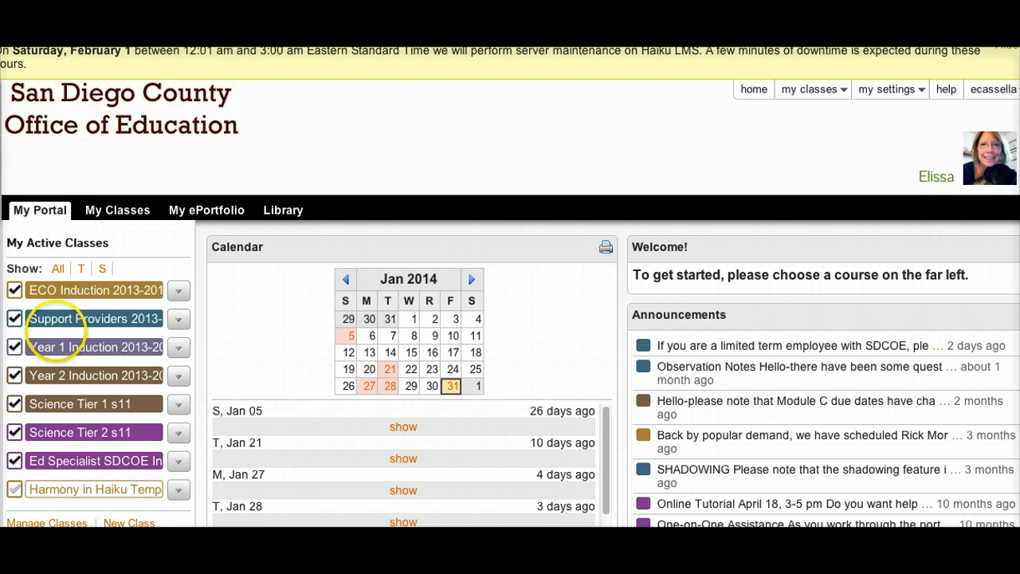
Open the Year 1 Induction 2013-2014 class from the active classes list.
left_click(57, 346)
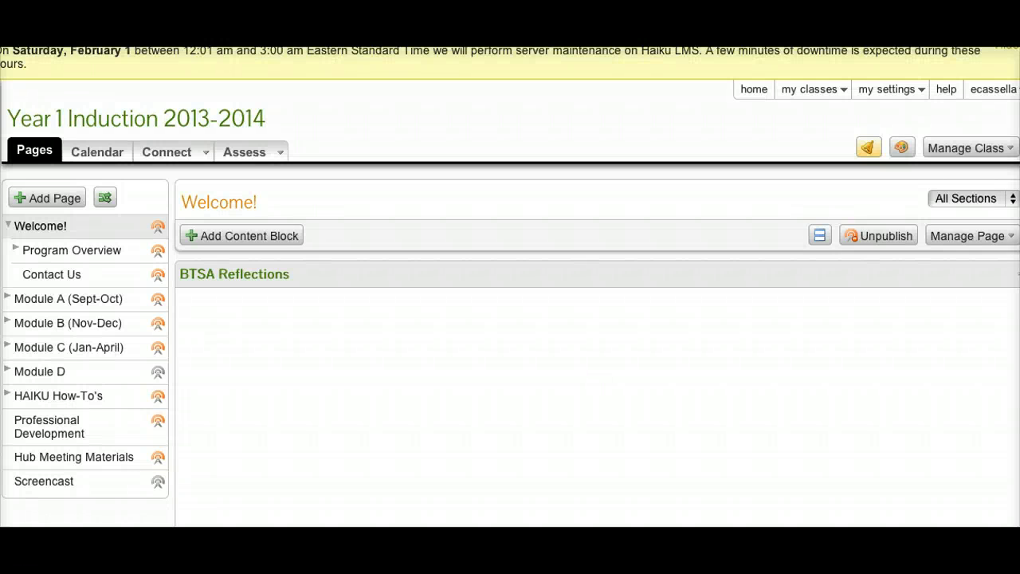
left_click(68, 297)
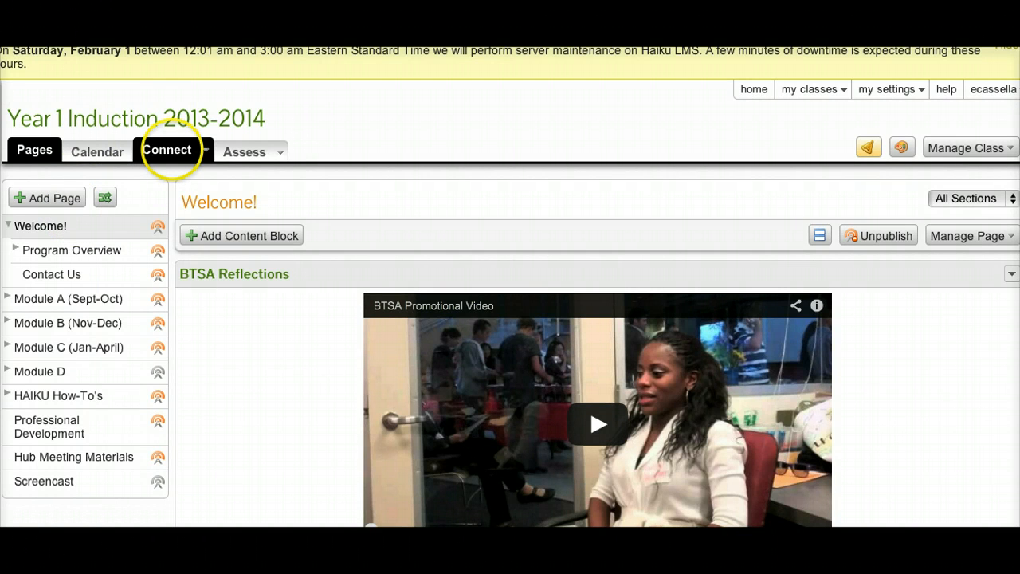
Open the class Dropbox from the Connect section.
left_click(205, 151)
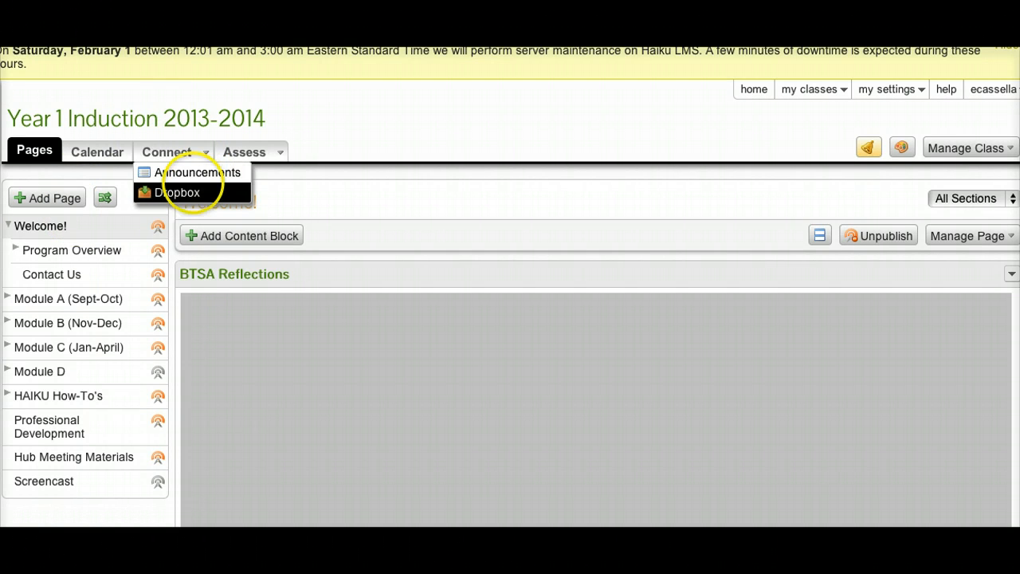
left_click(191, 191)
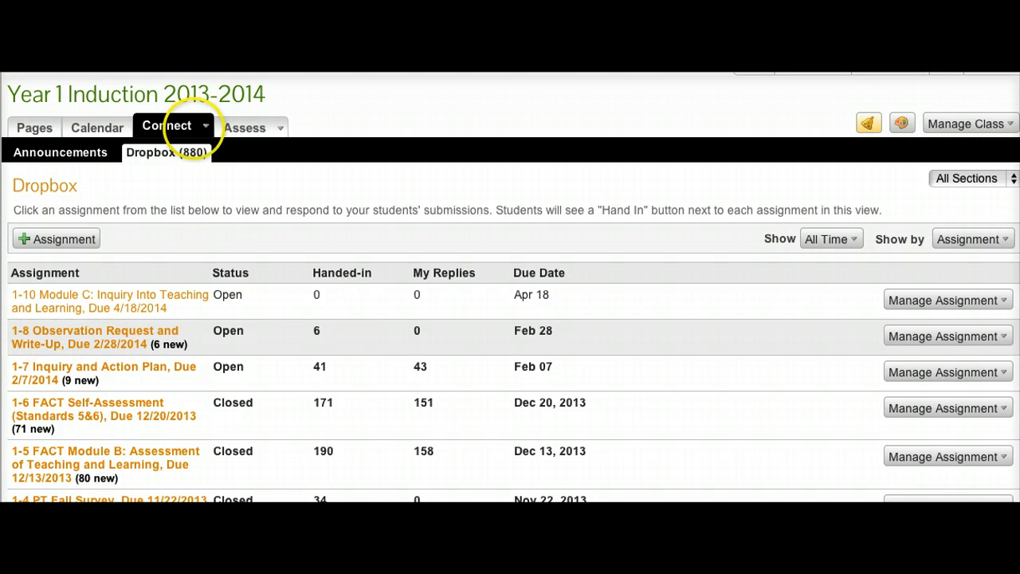
left_click(164, 155)
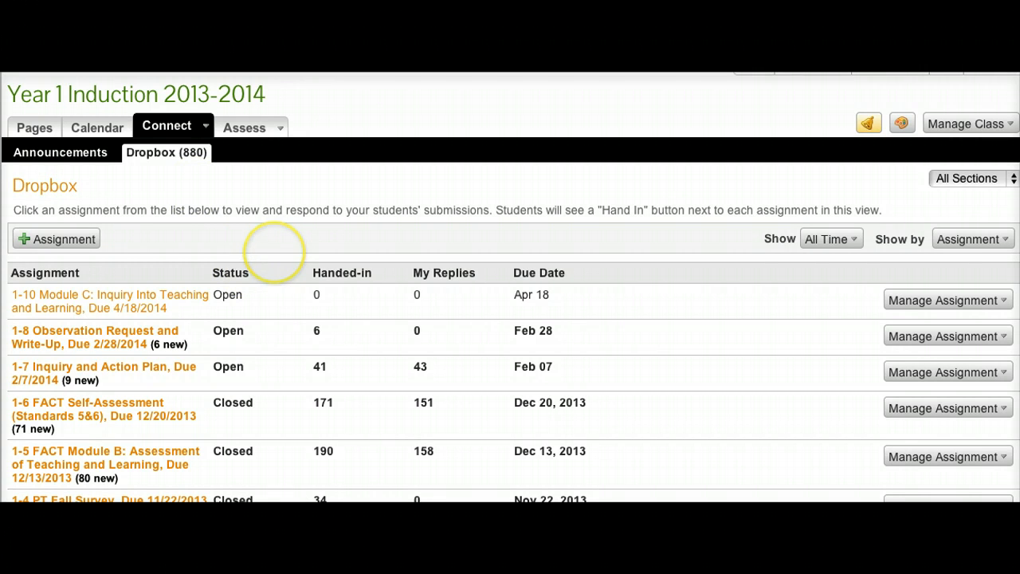
Review the assignment list's handed-in and reply counts and open the 1-6 FACT Self-Assessment assignment.
scroll(511, 287, "down", 5)
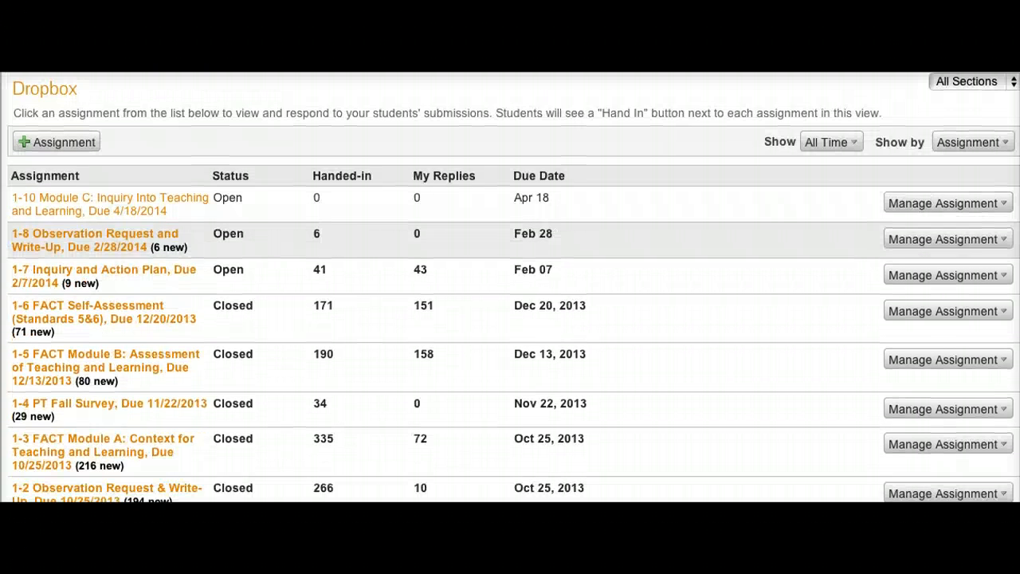
scroll(510, 255, "down", 1)
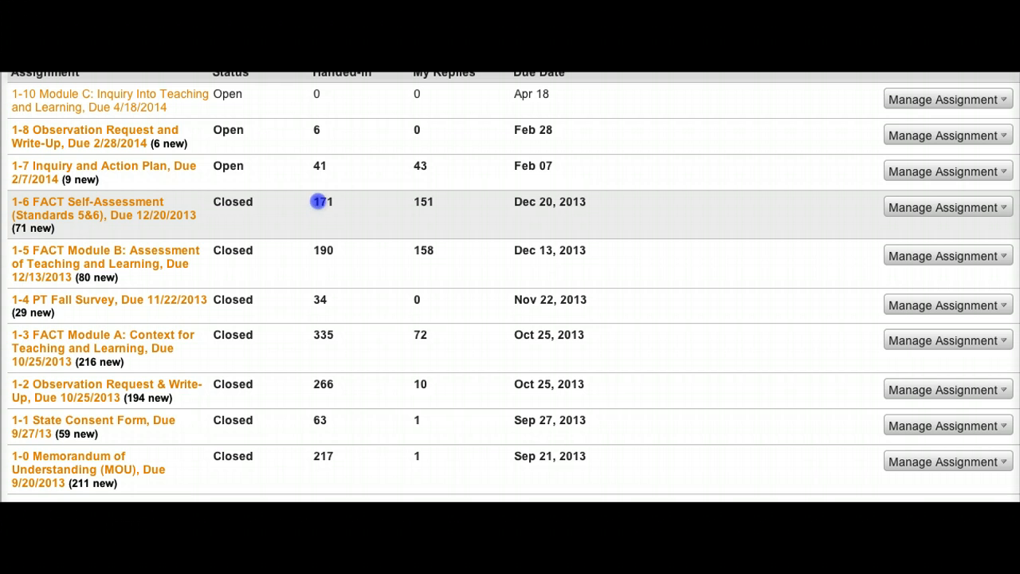
left_click_drag(319, 201, 334, 201)
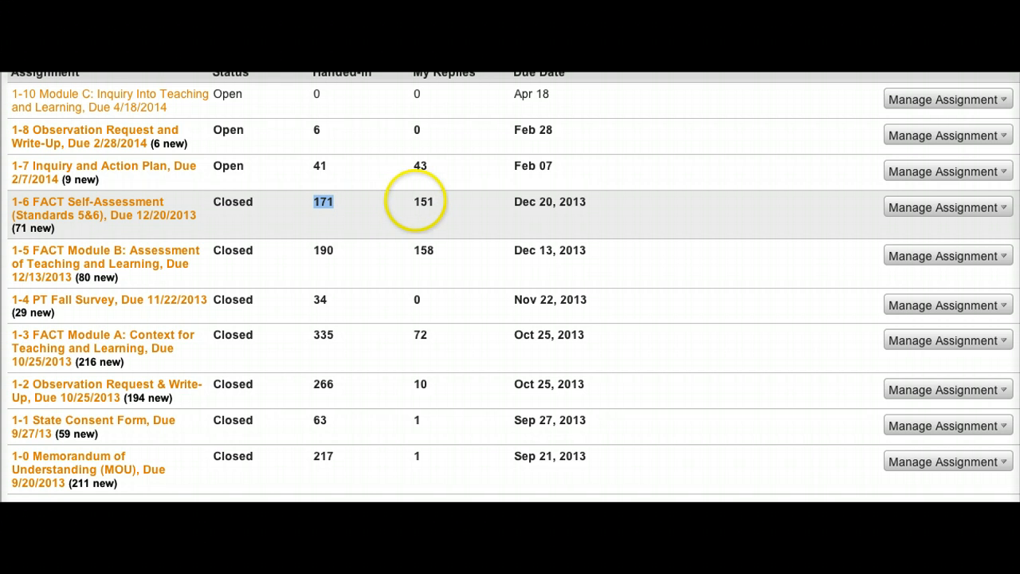
left_click(414, 201)
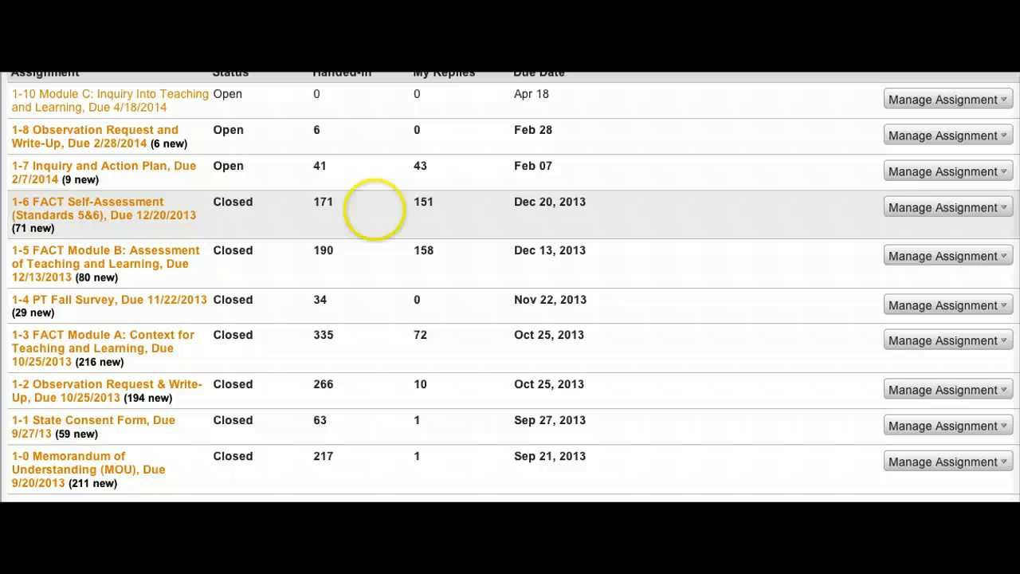
left_click(125, 203)
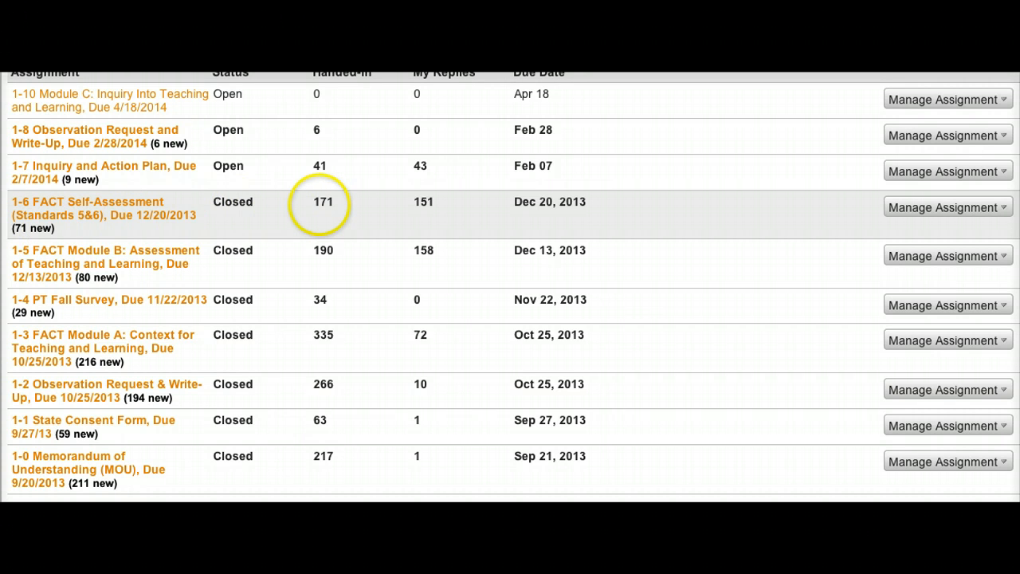
left_click(185, 211)
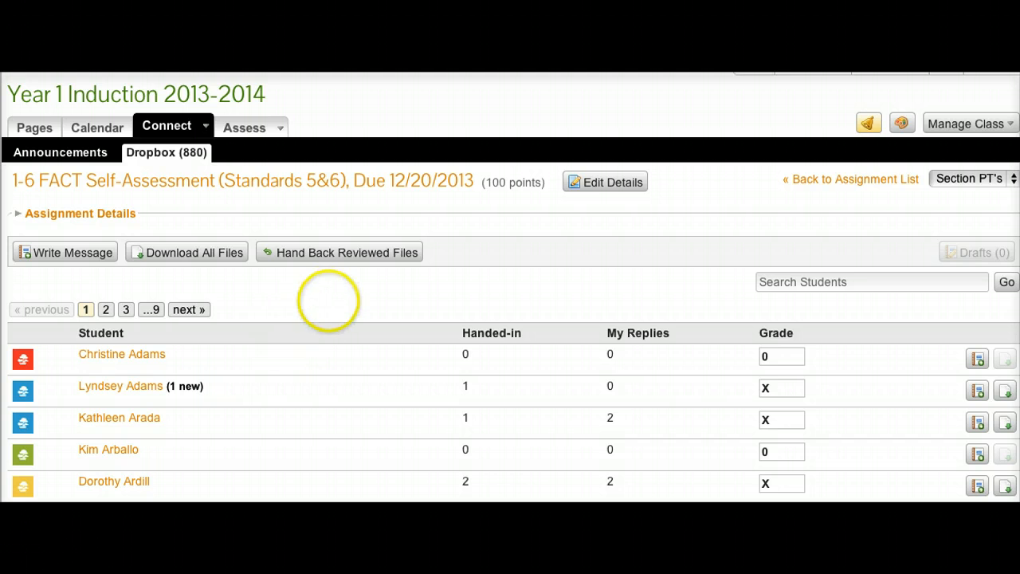
View the assignment's submissions for Section SP's, then switch back to Section PT's.
scroll(328, 299, "down", 3)
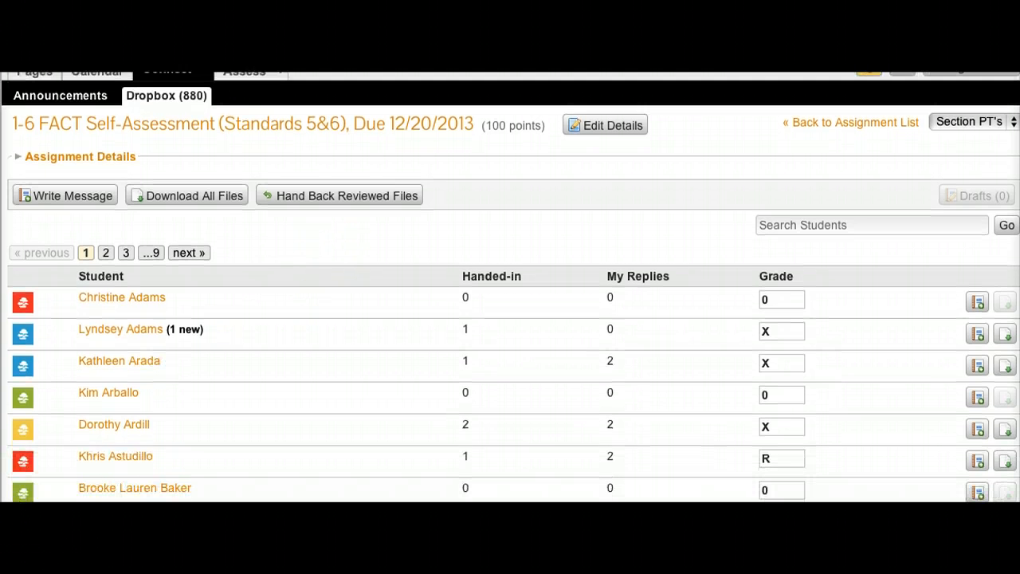
scroll(327, 300, "down", 1)
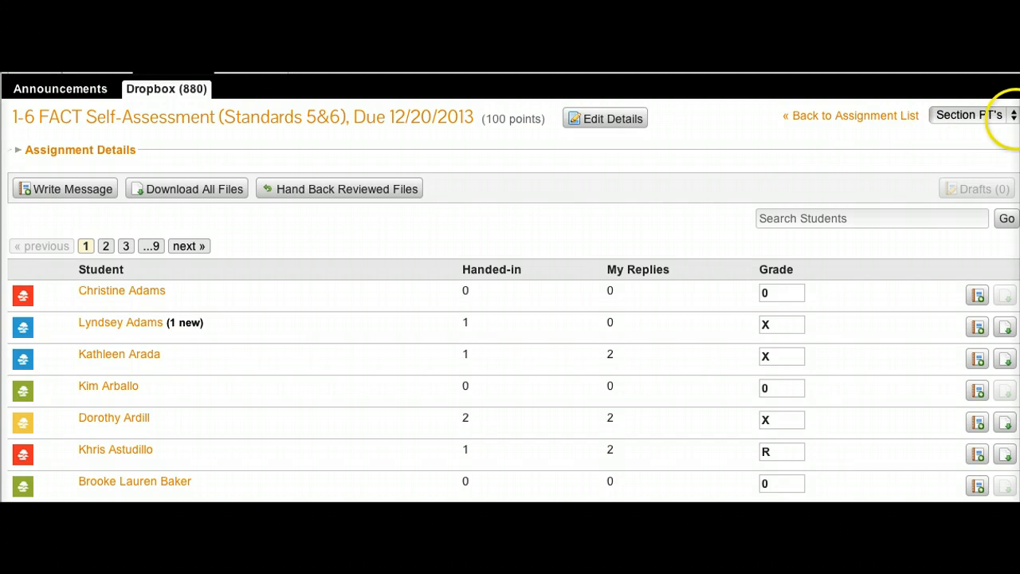
left_click(1006, 116)
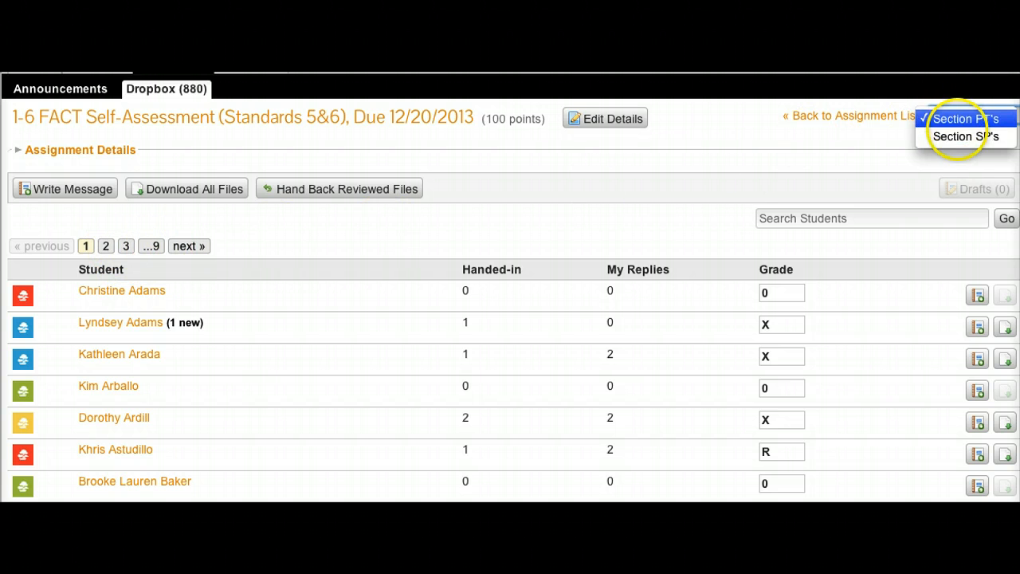
left_click(949, 136)
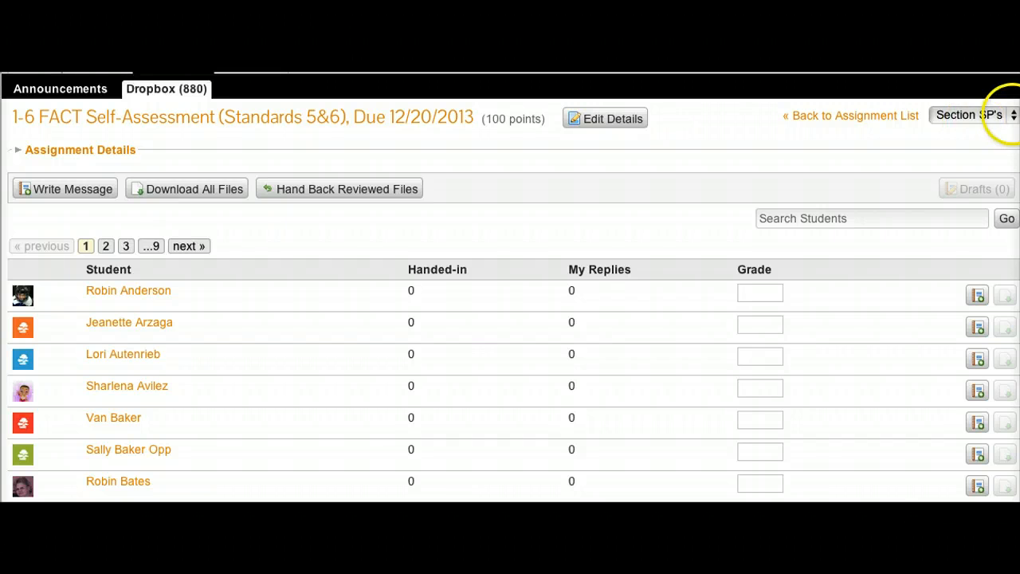
left_click(995, 118)
left_click(996, 101)
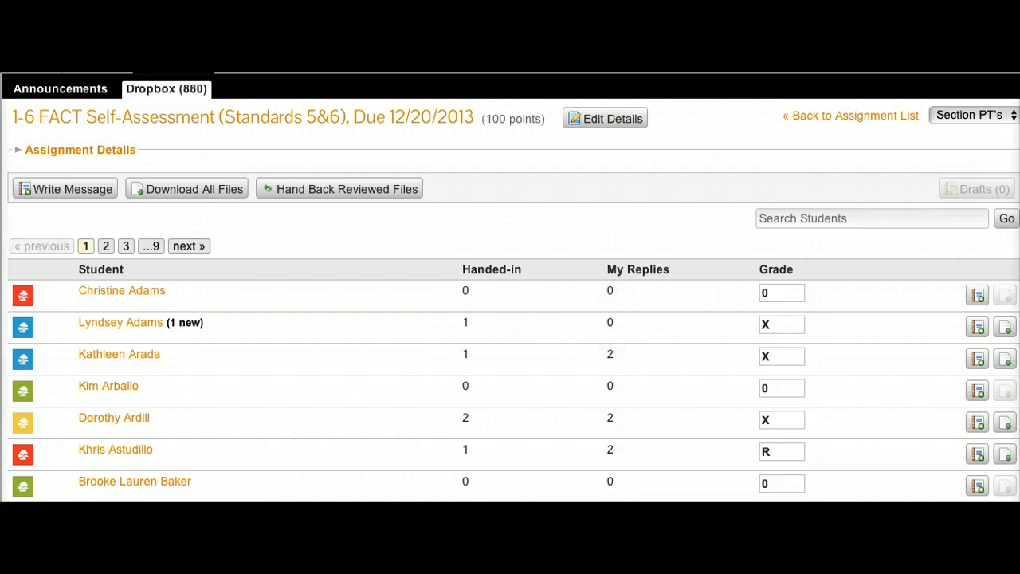
Scroll through the student list to review each student's handed-in count, replies and grade.
mouse_move(765, 322)
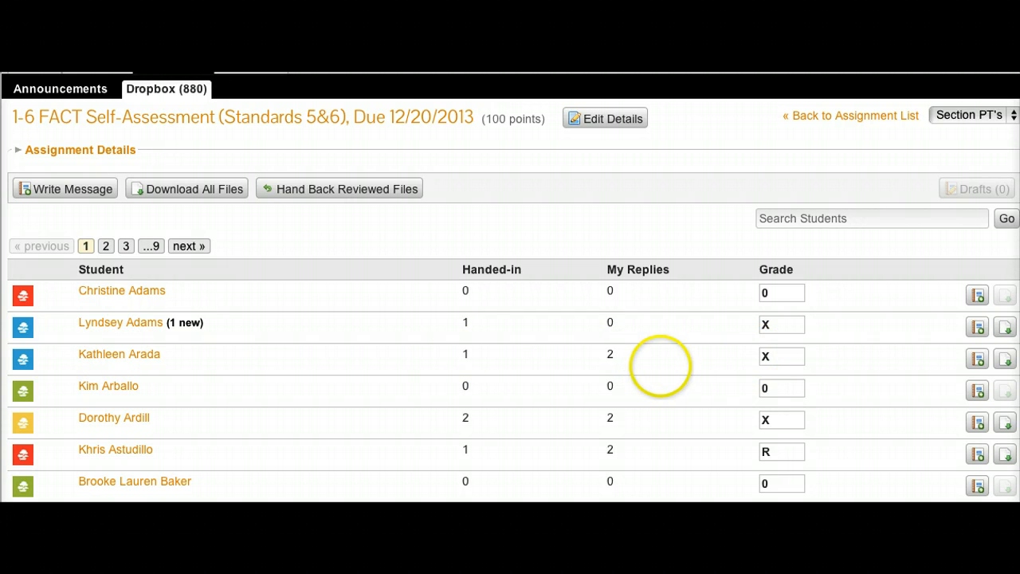
scroll(656, 371, "down", 1)
scroll(769, 363, "down", 2)
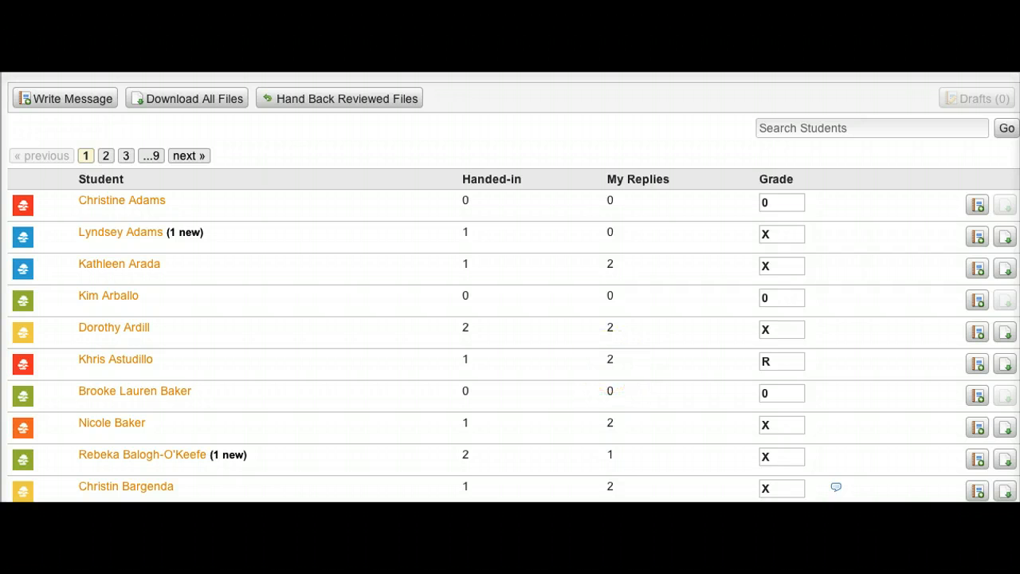
mouse_move(771, 358)
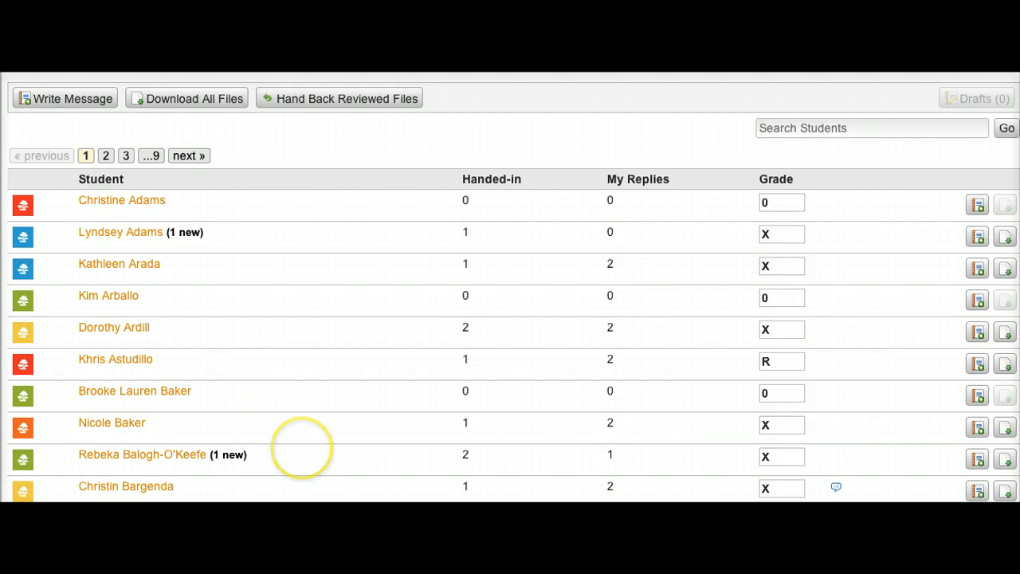
scroll(300, 448, "down", 1)
scroll(301, 449, "down", 1)
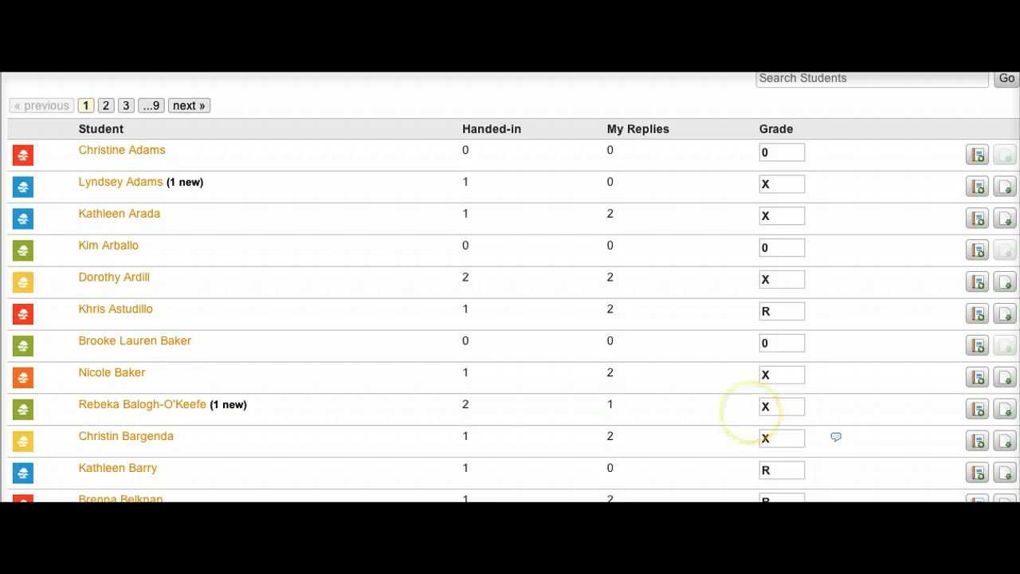
scroll(752, 414, "down", 1)
scroll(514, 287, "down", 3)
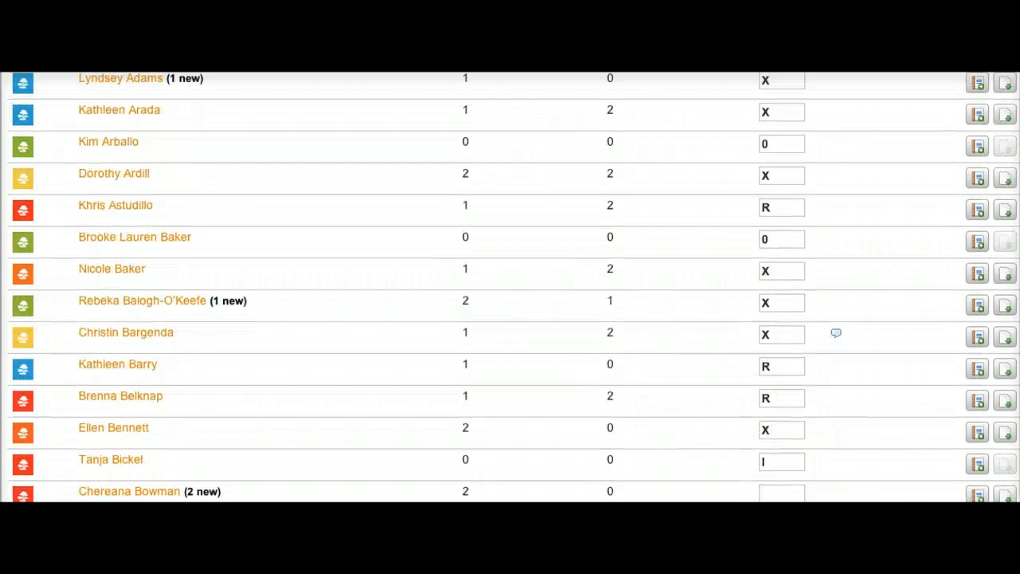
scroll(513, 287, "down", 2)
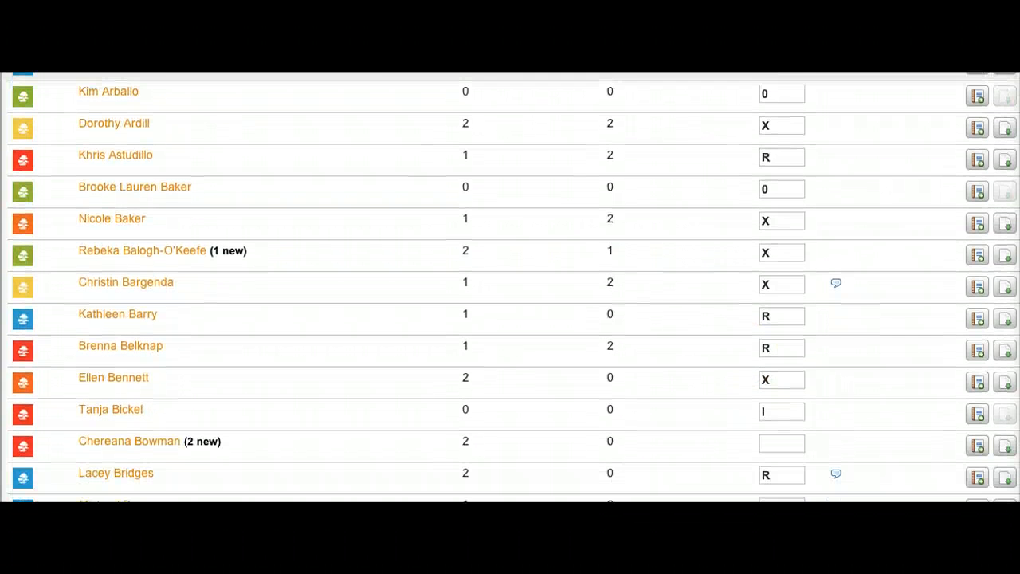
Open the submission of the student with 2 new entries and expand the Jan 11 message.
left_click(764, 402)
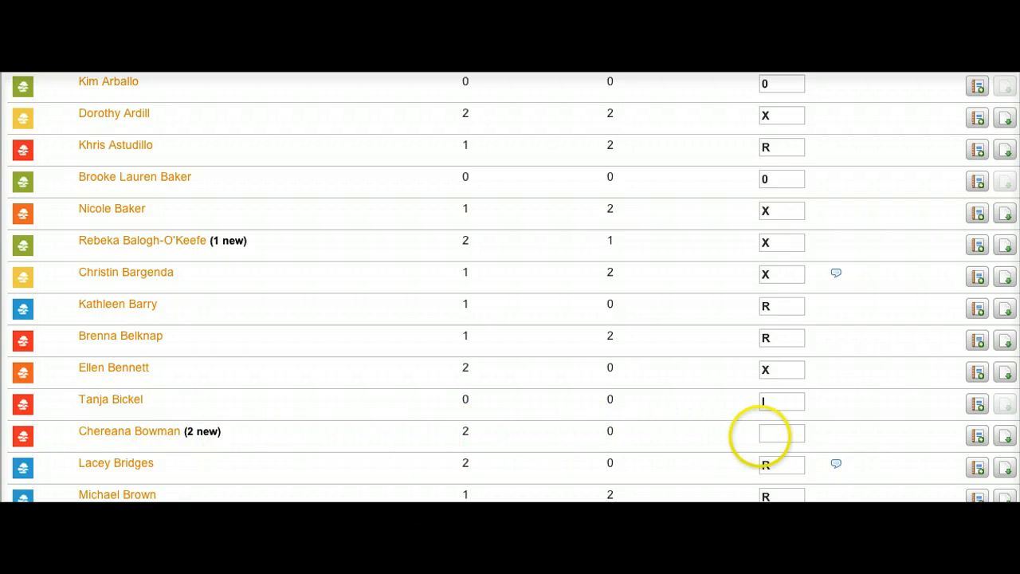
mouse_move(771, 438)
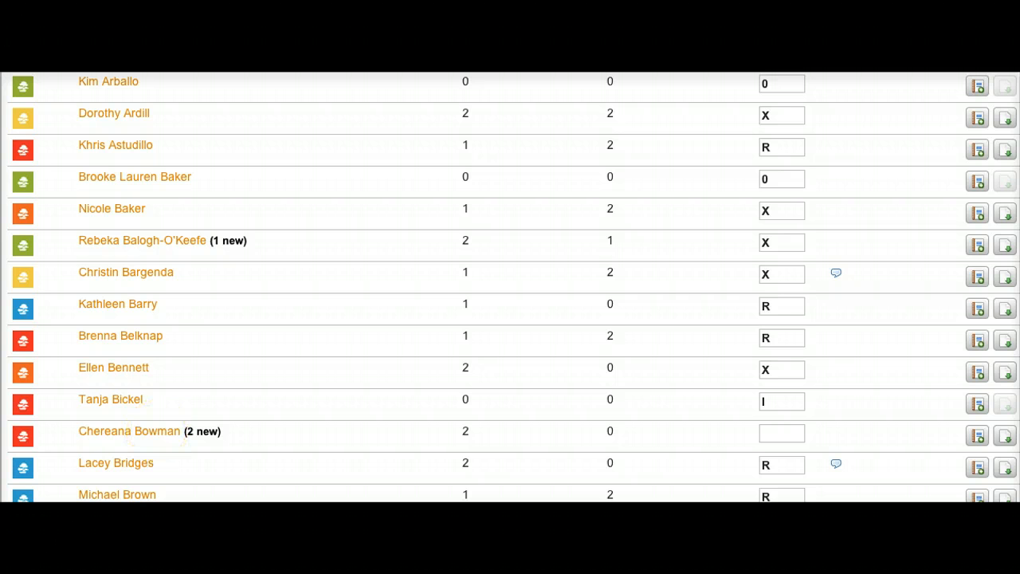
left_click(157, 431)
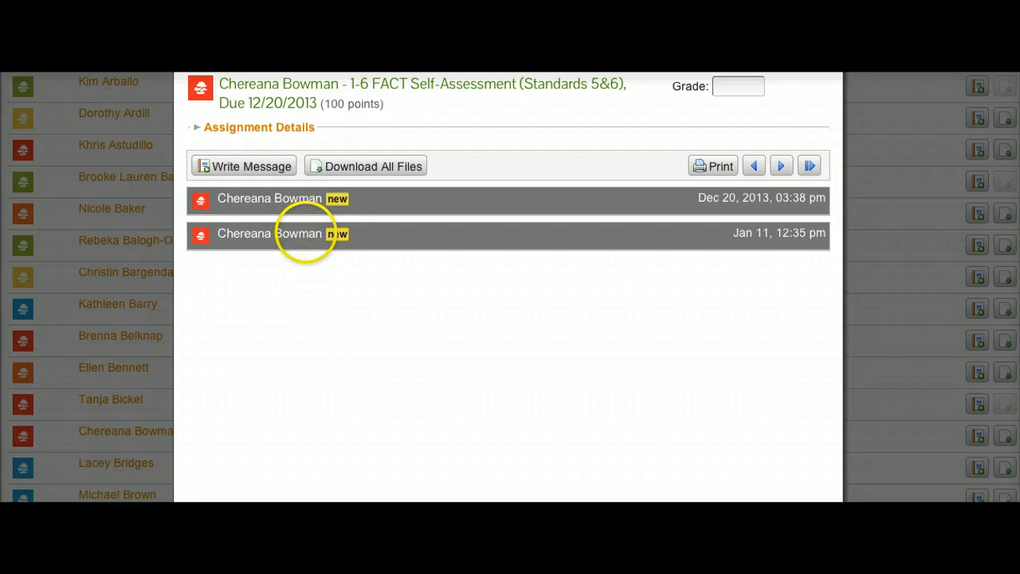
left_click(306, 233)
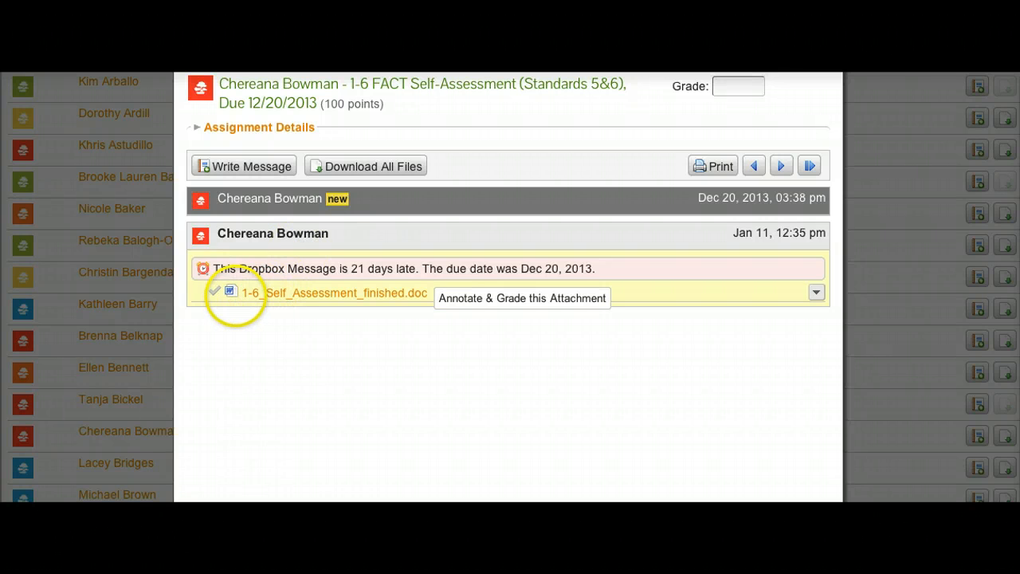
Open the attachment 1-6_Self_Assessment_finished.doc in the annotation viewer and zoom in twice.
left_click(341, 292)
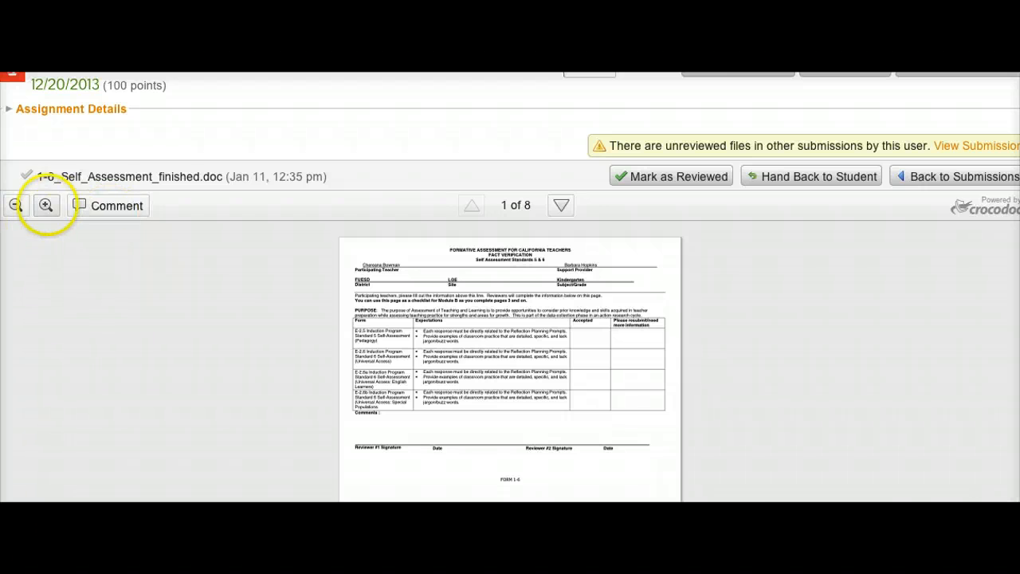
left_click(45, 205)
left_click(45, 205)
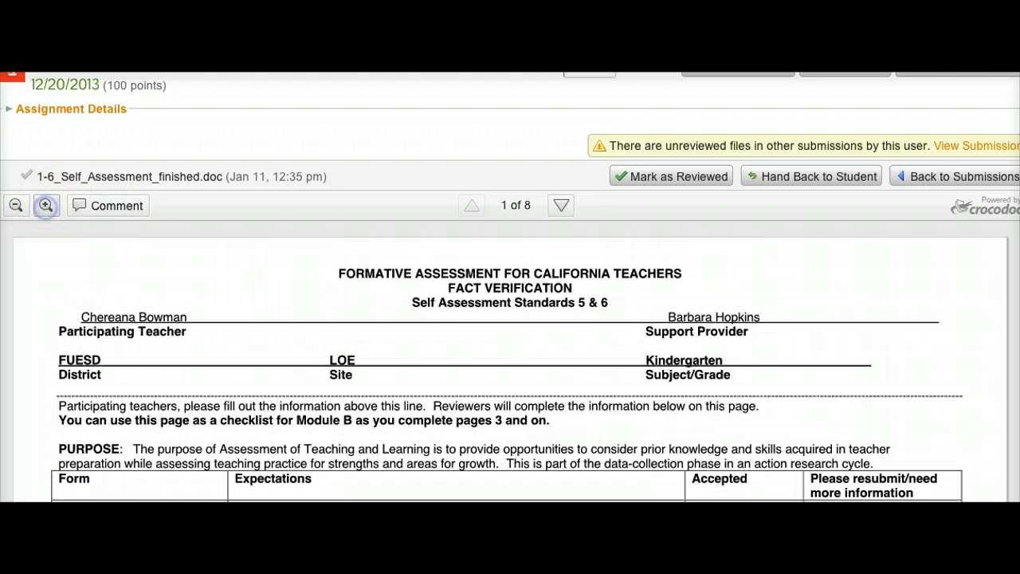
Read through the first page of the self-assessment document, highlighting the E-2.5 form row.
scroll(531, 341, "down", 2)
scroll(547, 330, "up", 1)
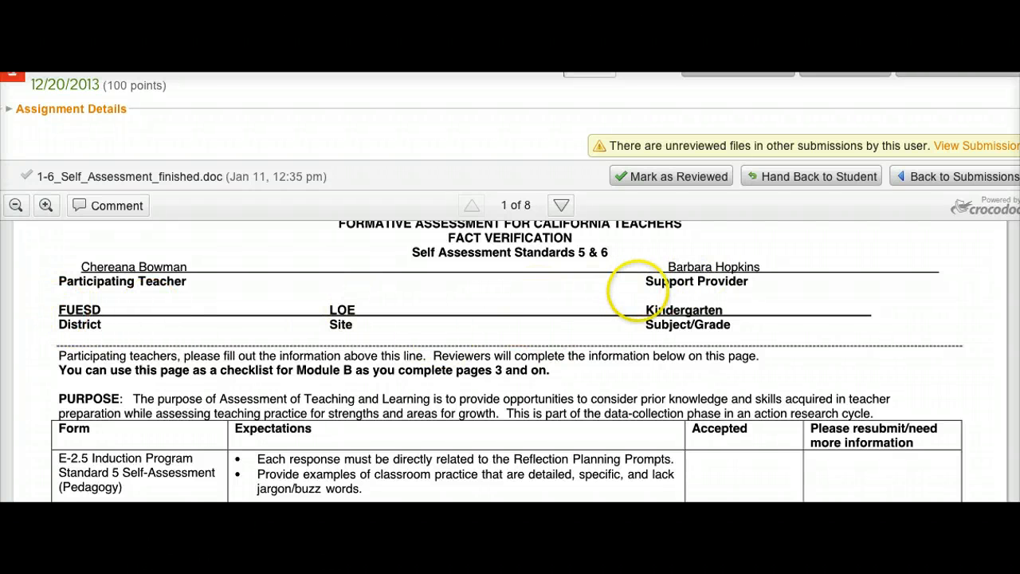
scroll(642, 308, "down", 2)
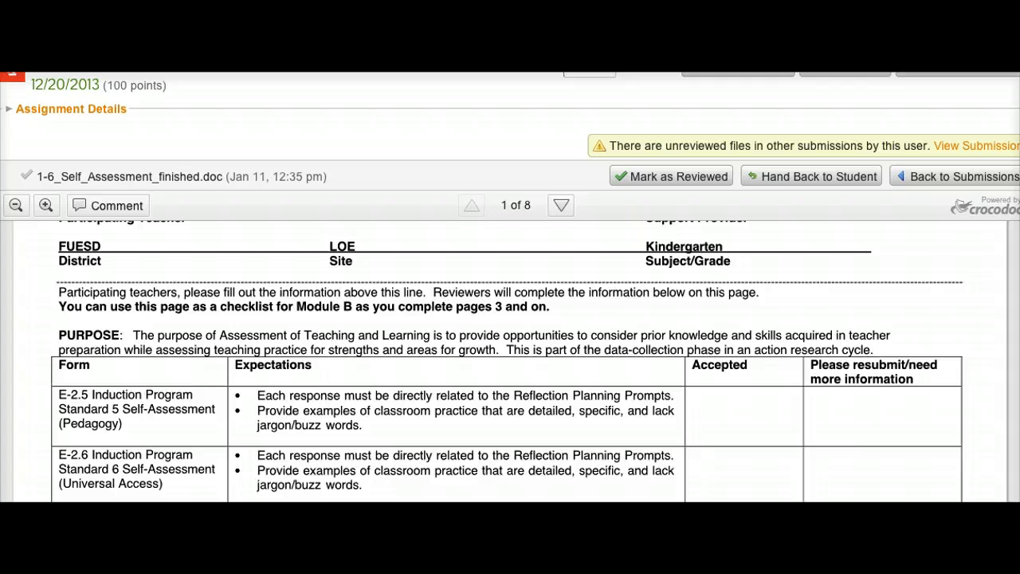
scroll(507, 365, "down", 2)
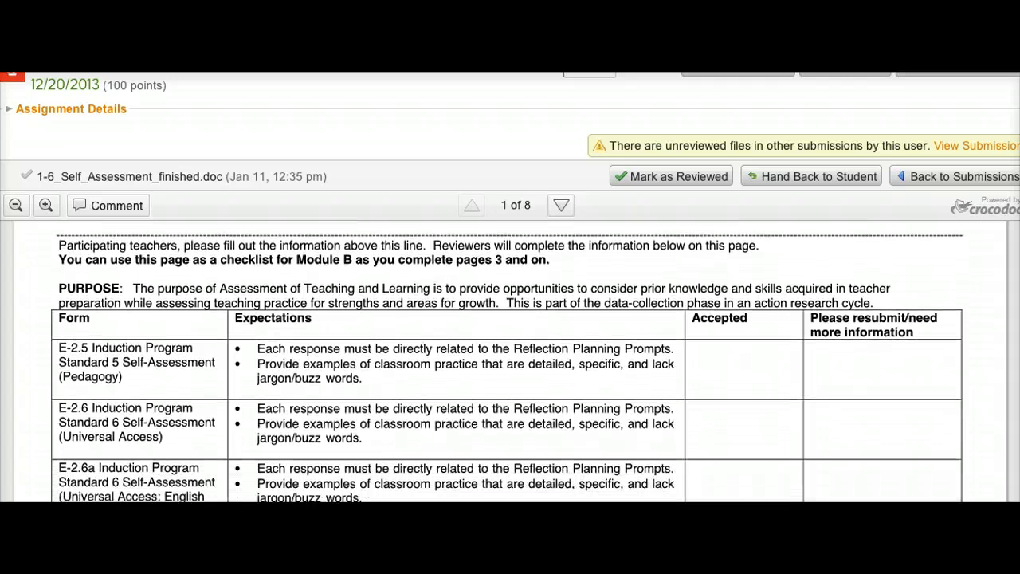
scroll(716, 323, "down", 2)
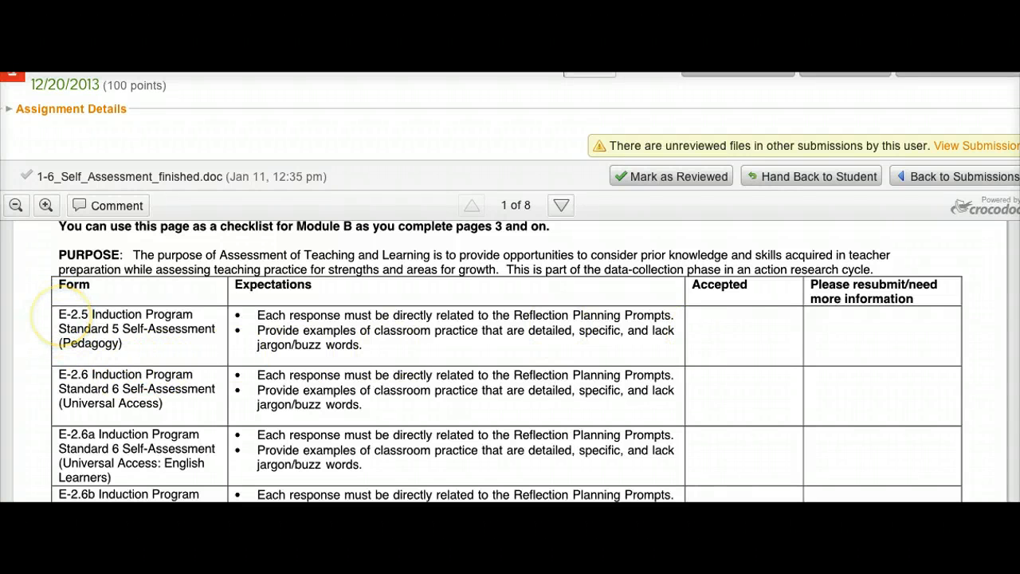
left_click_drag(61, 315, 201, 341)
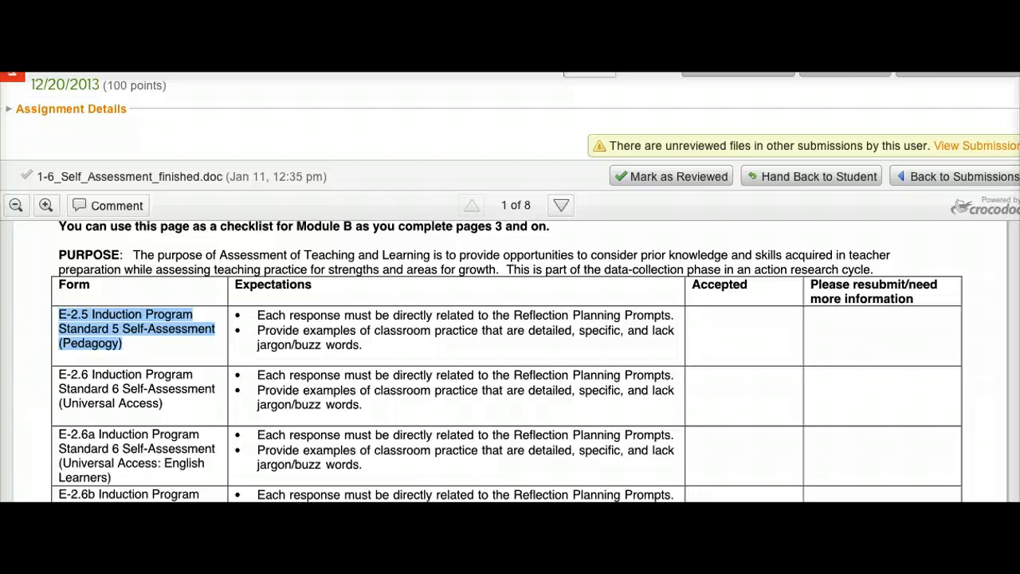
scroll(375, 405, "down", 3)
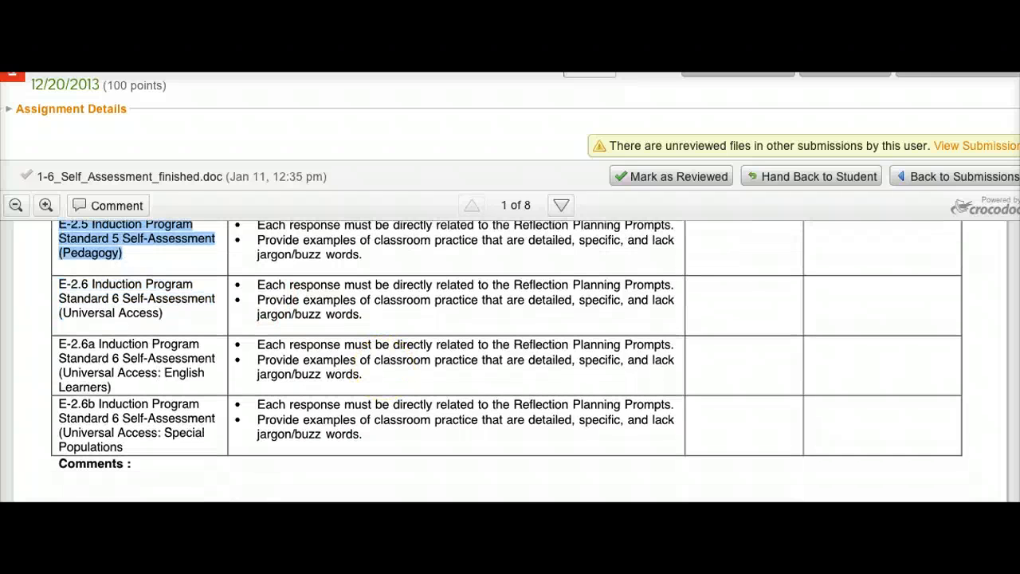
scroll(510, 359, "down", 10)
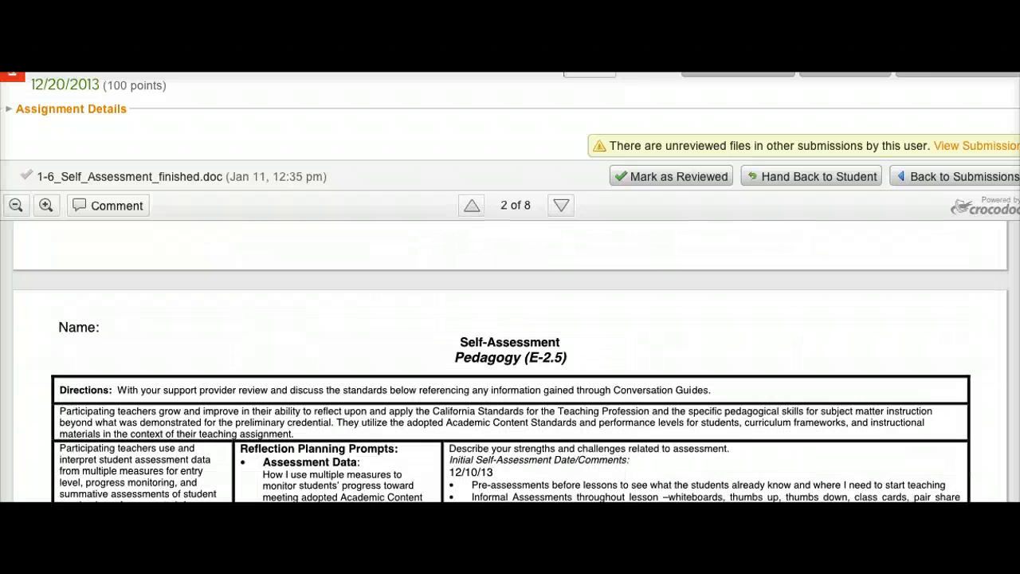
Scroll through pages 2 and 3 of the self-assessment, reviewing the Pedagogy (E-2.5) sections.
scroll(510, 369, "down", 2)
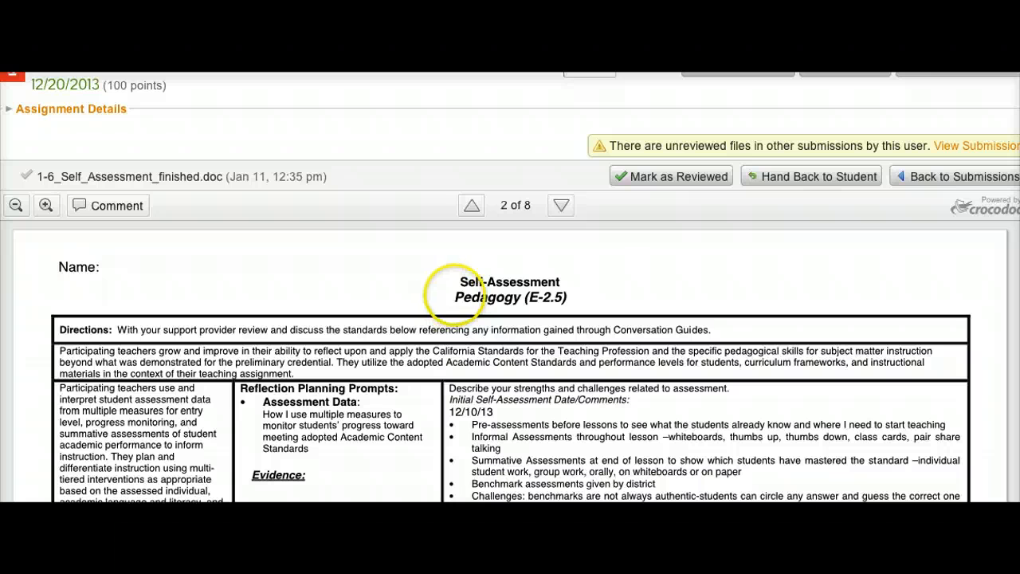
left_click_drag(453, 293, 581, 297)
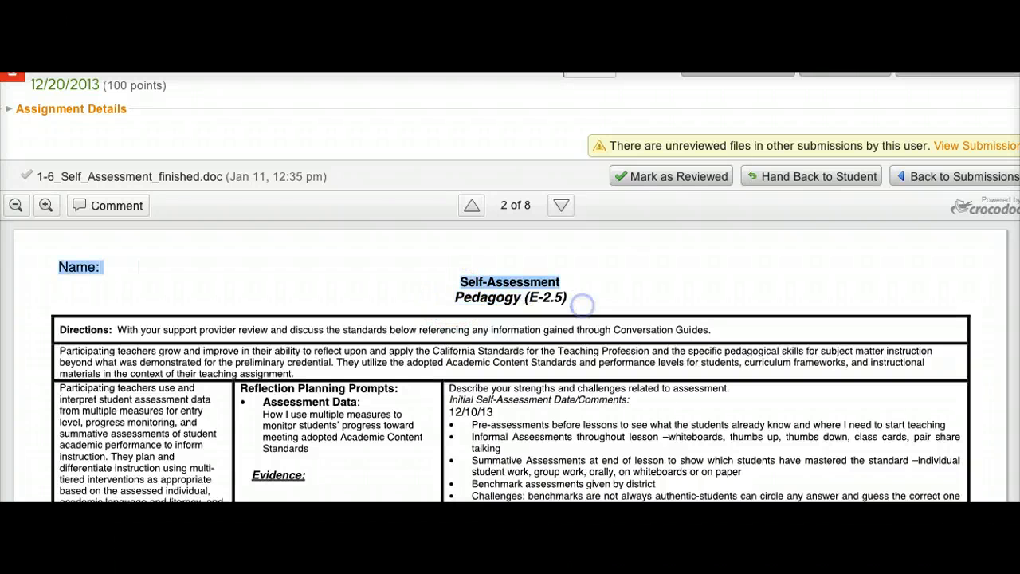
scroll(144, 410, "down", 1)
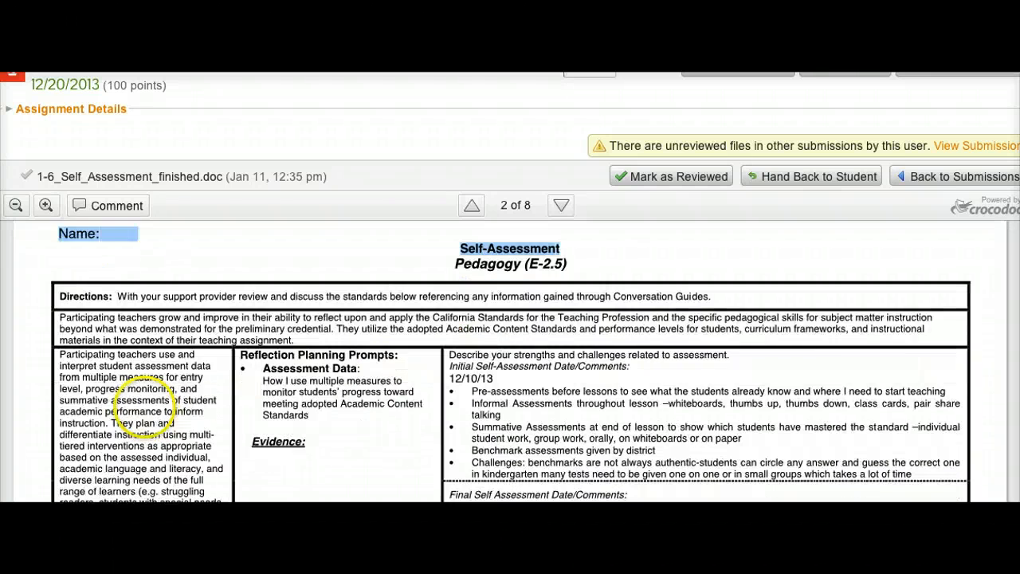
scroll(143, 410, "down", 1)
left_click(100, 328)
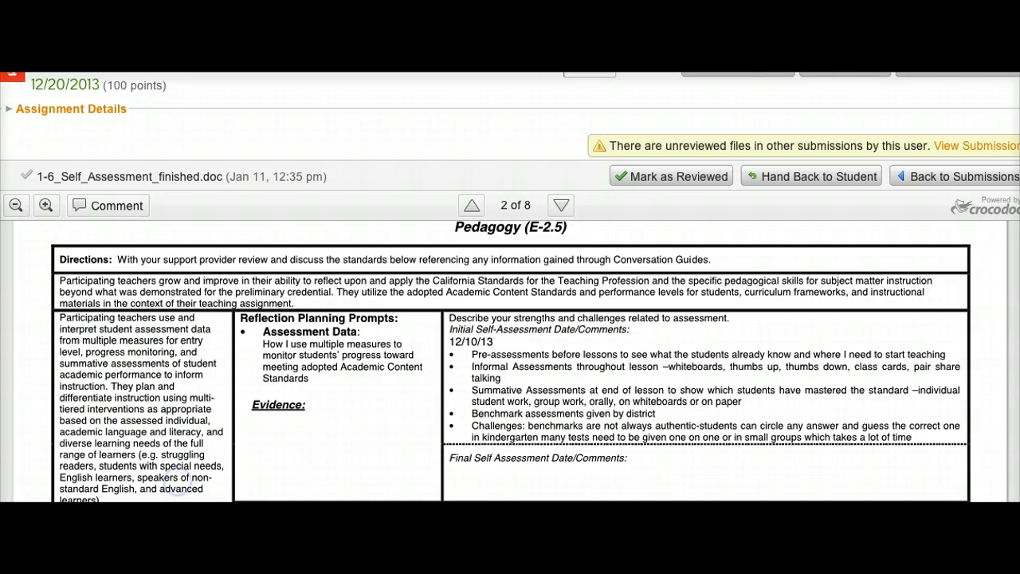
scroll(177, 487, "down", 12)
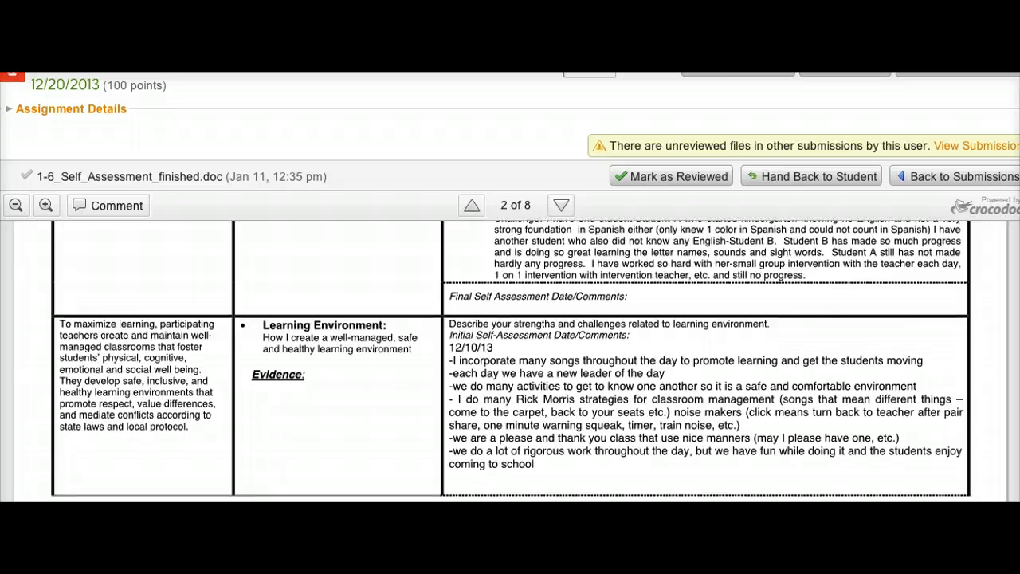
scroll(511, 359, "down", 5)
scroll(510, 359, "down", 6)
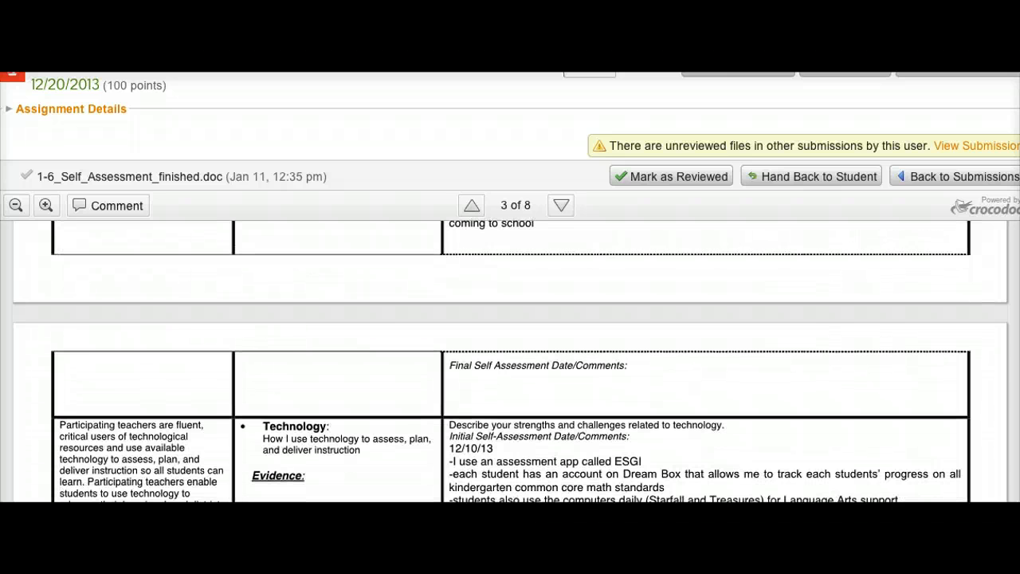
scroll(510, 358, "up", 10)
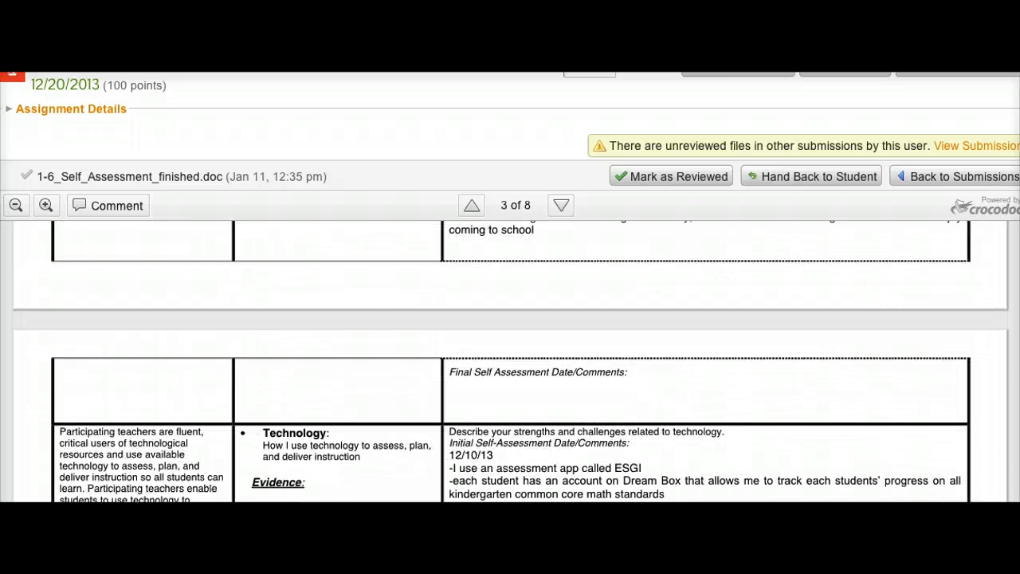
scroll(510, 359, "up", 5)
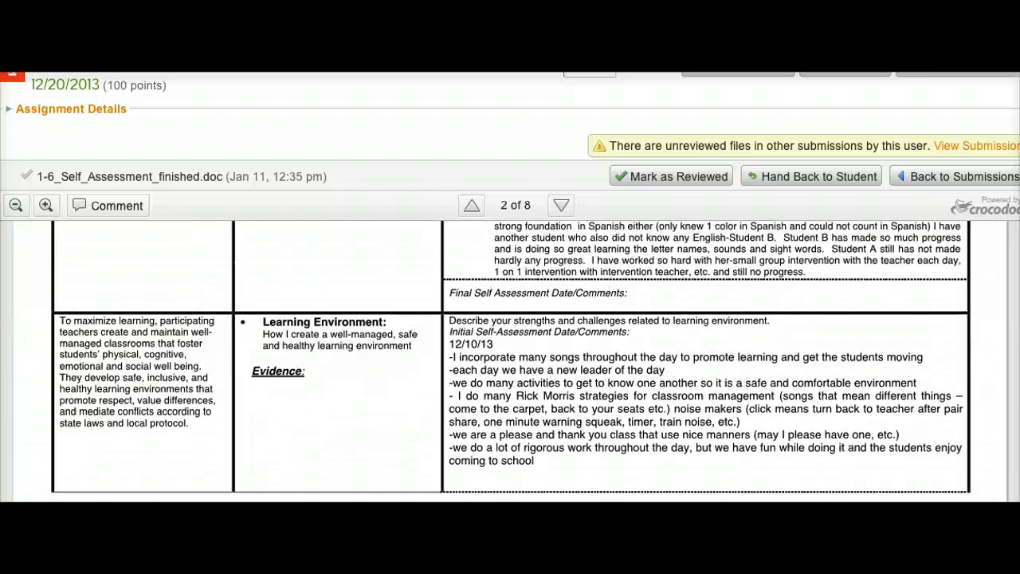
scroll(510, 361, "up", 7)
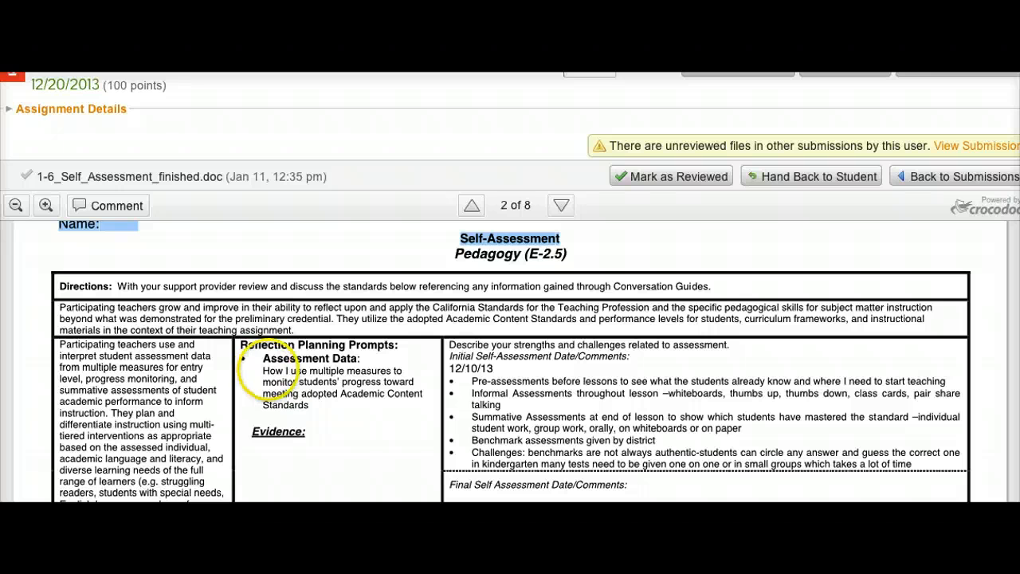
Select the Assessment Data prompt, the 12/10/13 comment date and the strengths-and-challenges question to point them out.
left_click(268, 370)
left_click_drag(263, 370, 417, 377)
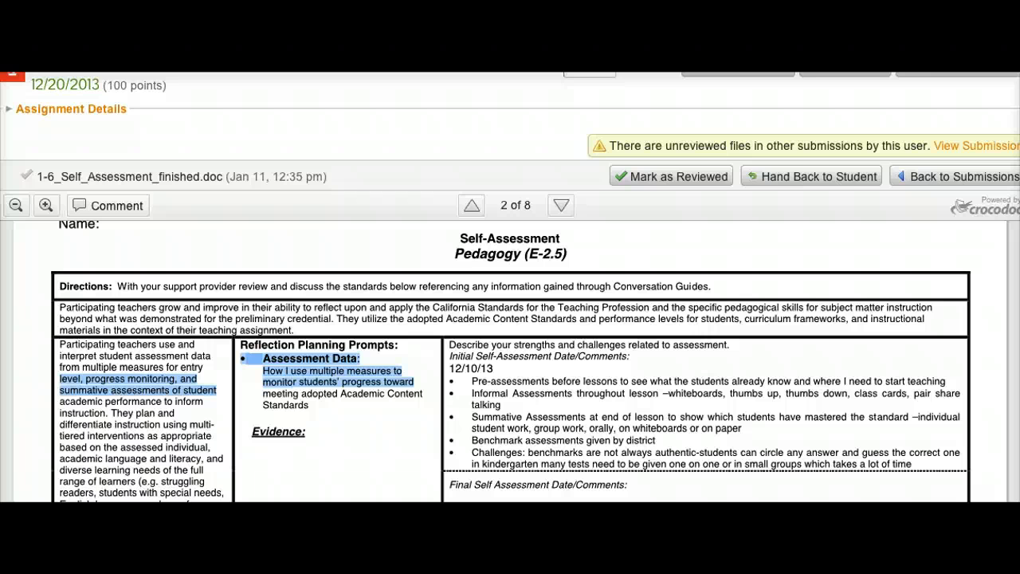
left_click(466, 381)
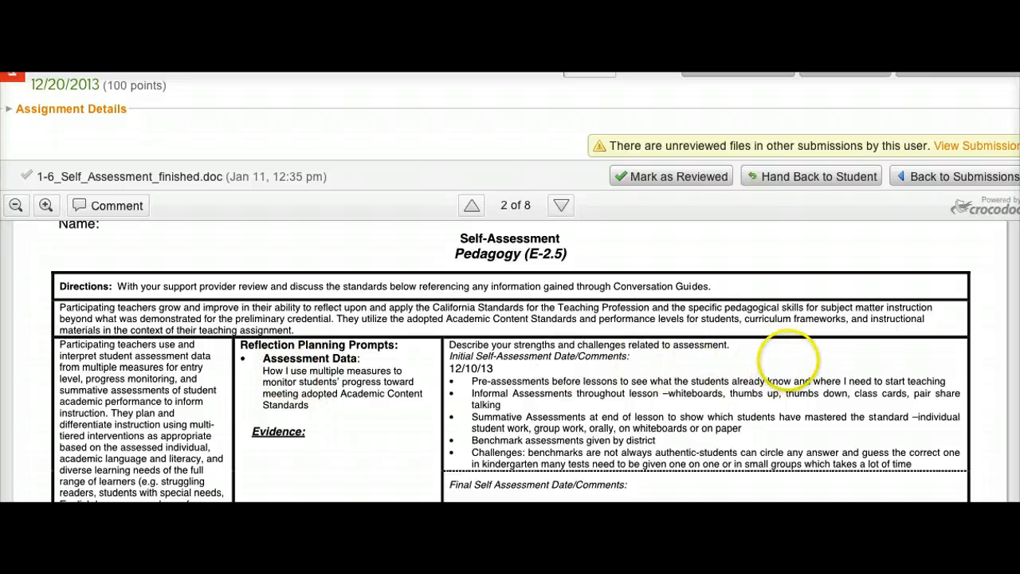
left_click(789, 361)
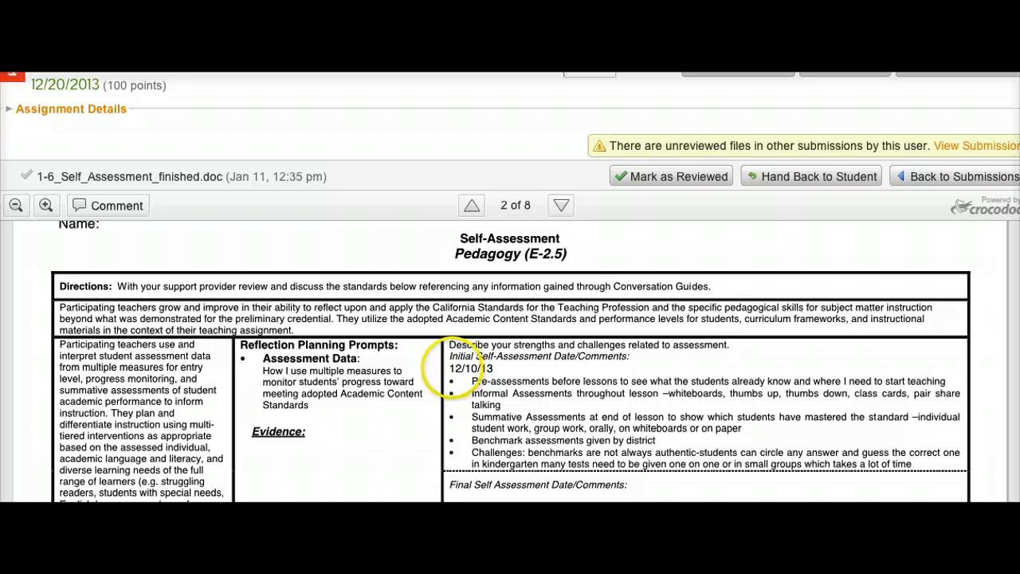
left_click_drag(450, 368, 504, 368)
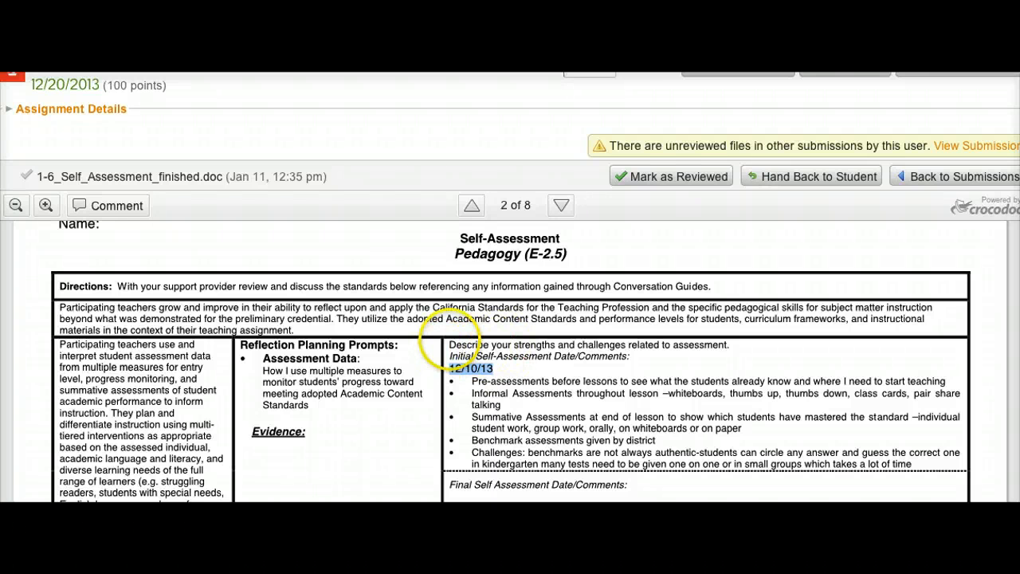
left_click_drag(449, 345, 733, 345)
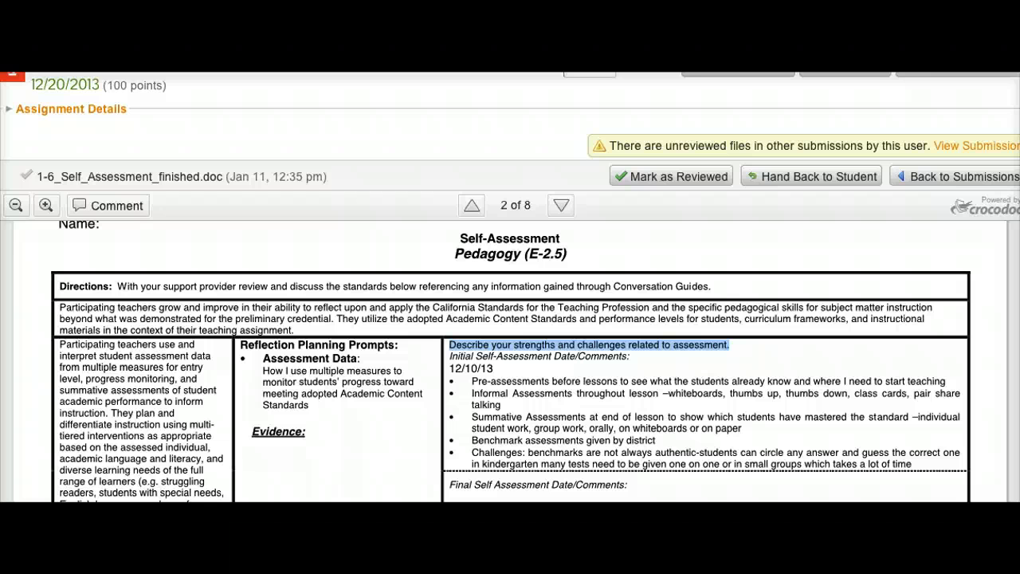
Select the assessment bullet points and the Final Self Assessment Date/Comments label while scrolling down to the Learning Environment row.
scroll(510, 361, "down", 2)
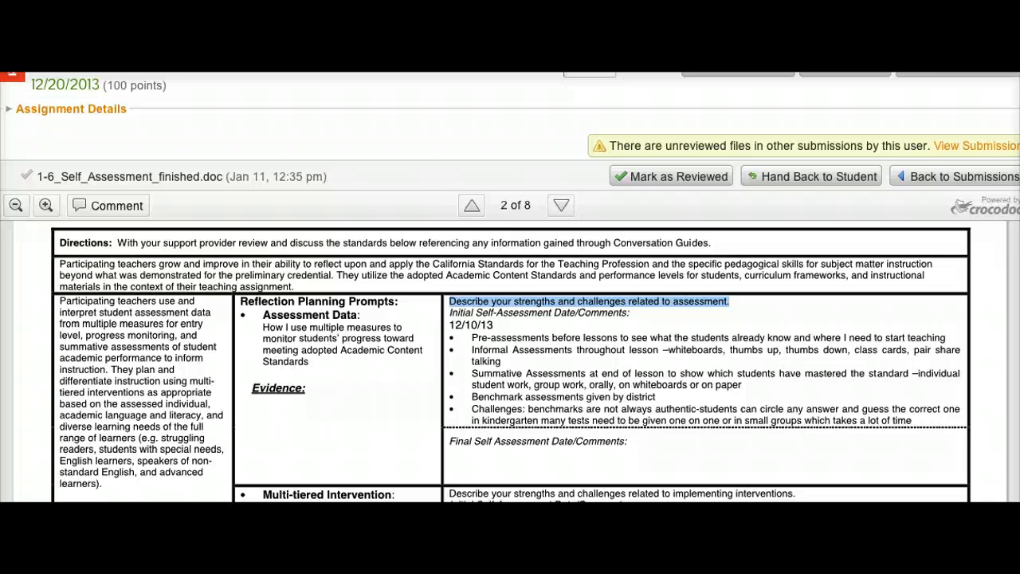
scroll(531, 387, "down", 1)
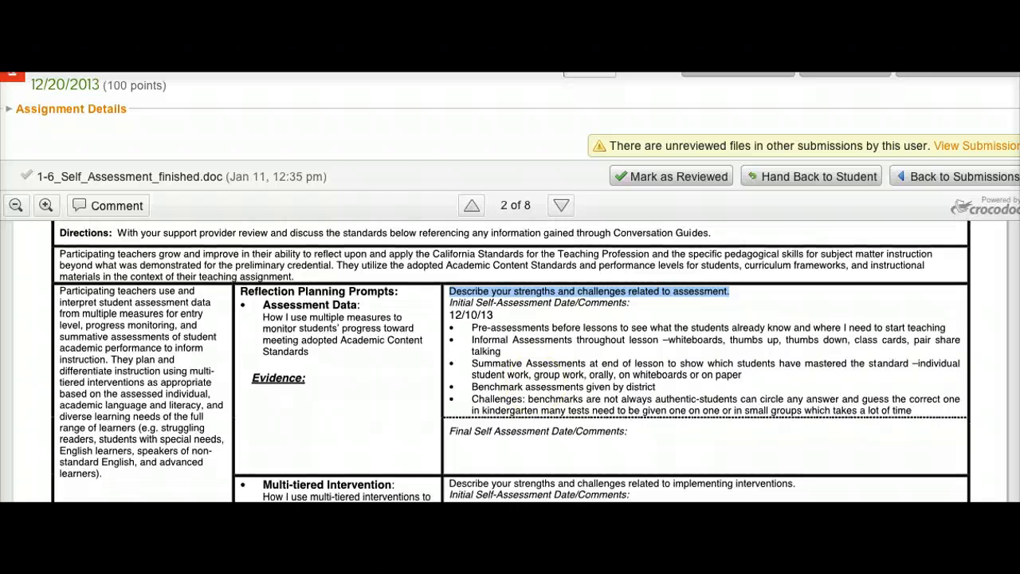
scroll(466, 313, "down", 1)
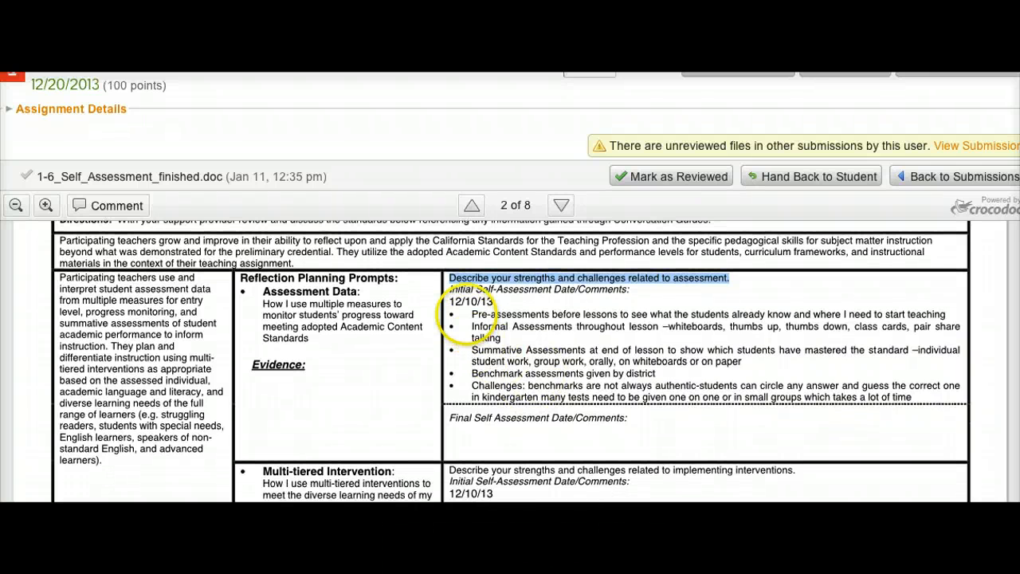
left_click_drag(466, 313, 916, 402)
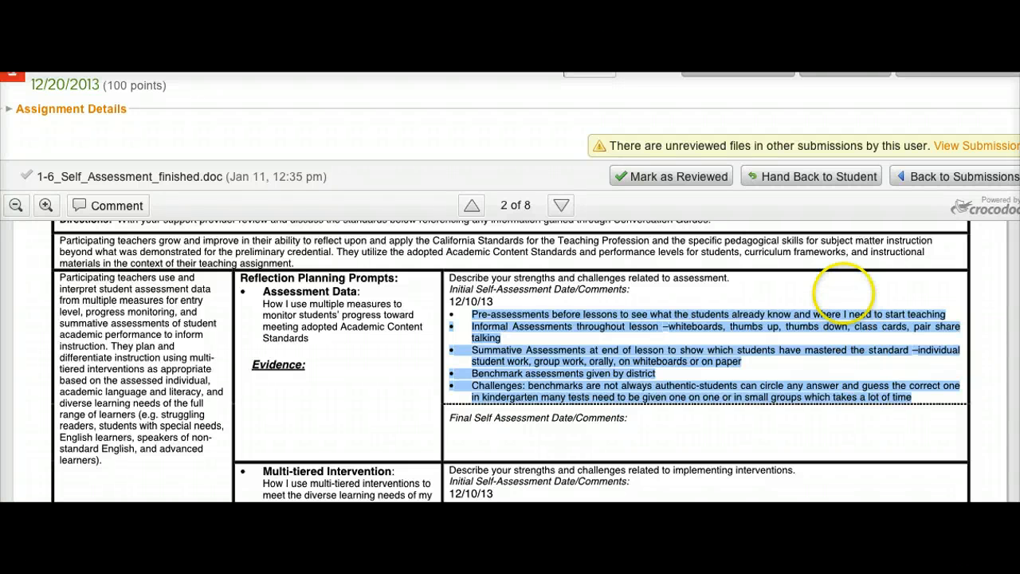
left_click(845, 293)
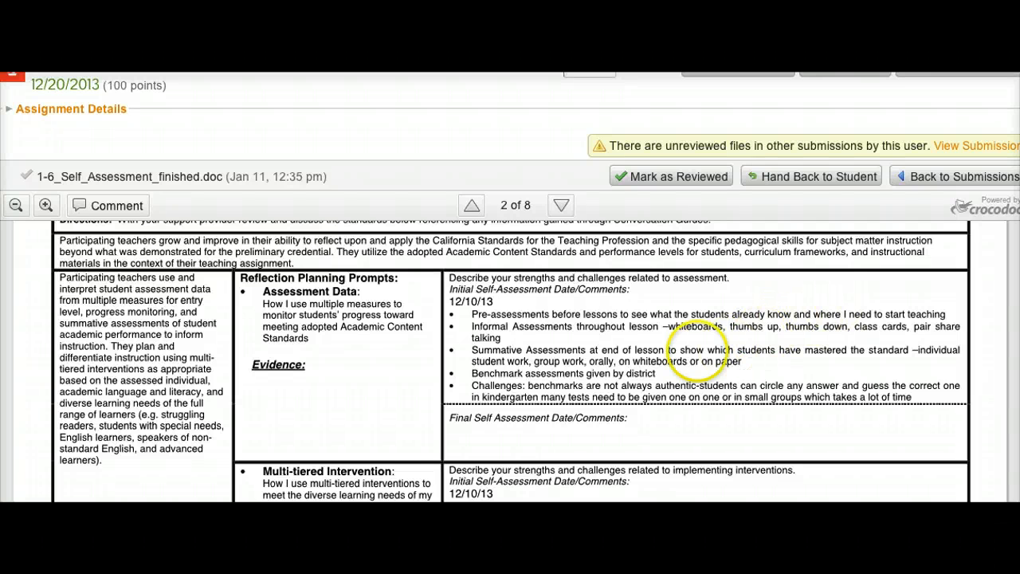
left_click_drag(451, 418, 628, 419)
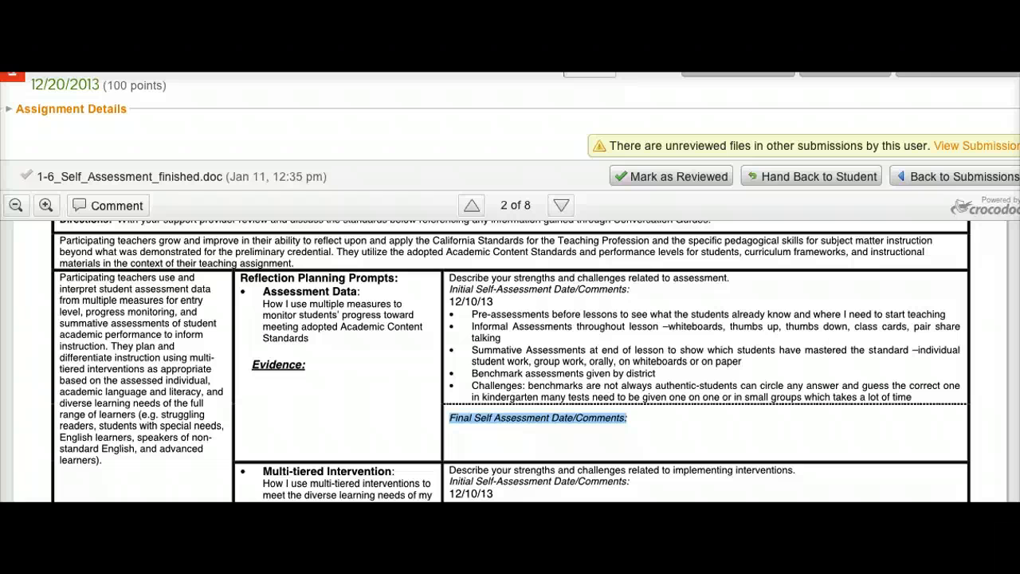
scroll(614, 428, "down", 3)
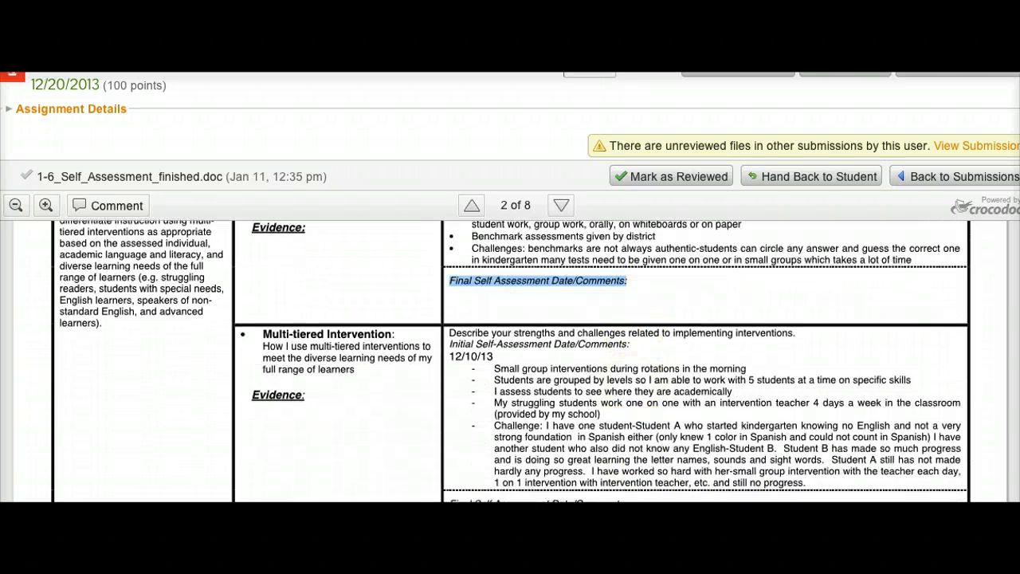
scroll(630, 355, "down", 1)
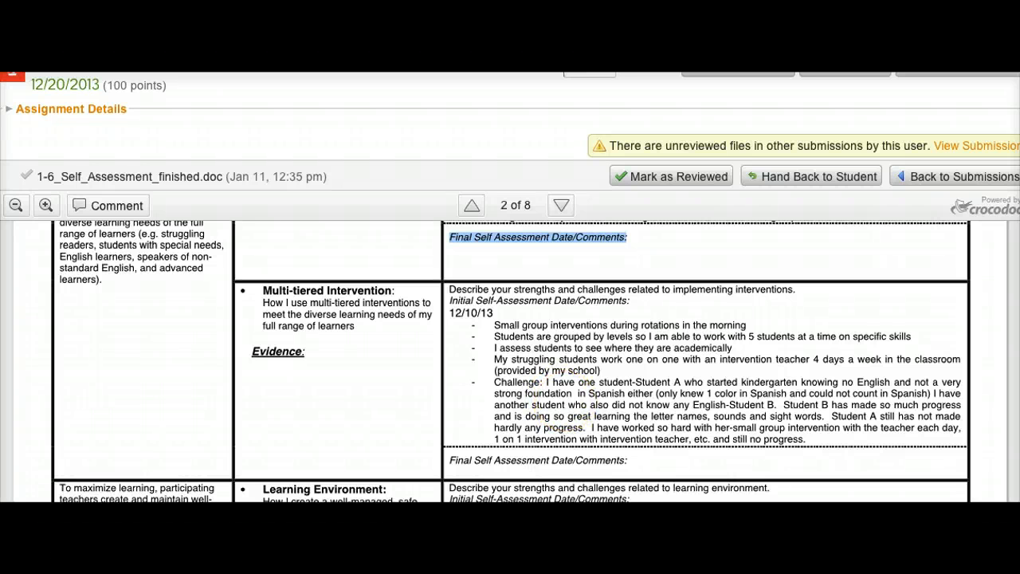
scroll(403, 311, "down", 5)
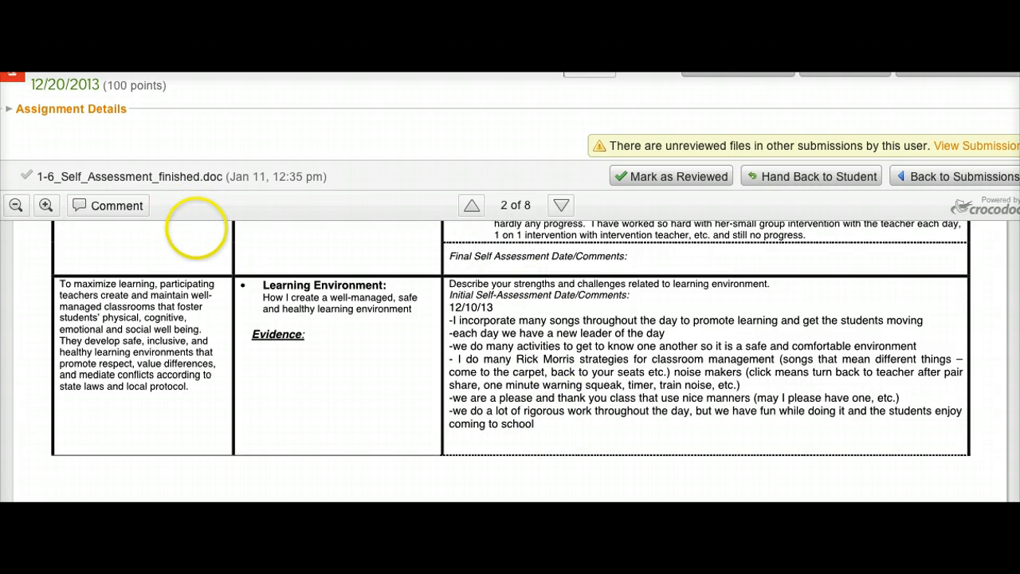
Add a blue text annotation reading "challenges?" below the Learning Environment comments.
left_click(119, 206)
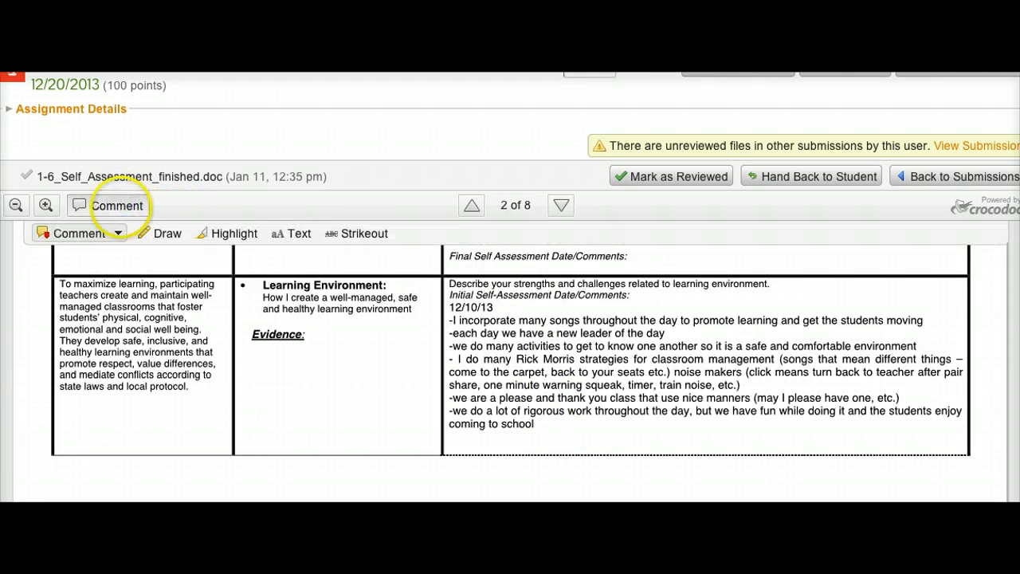
left_click(292, 233)
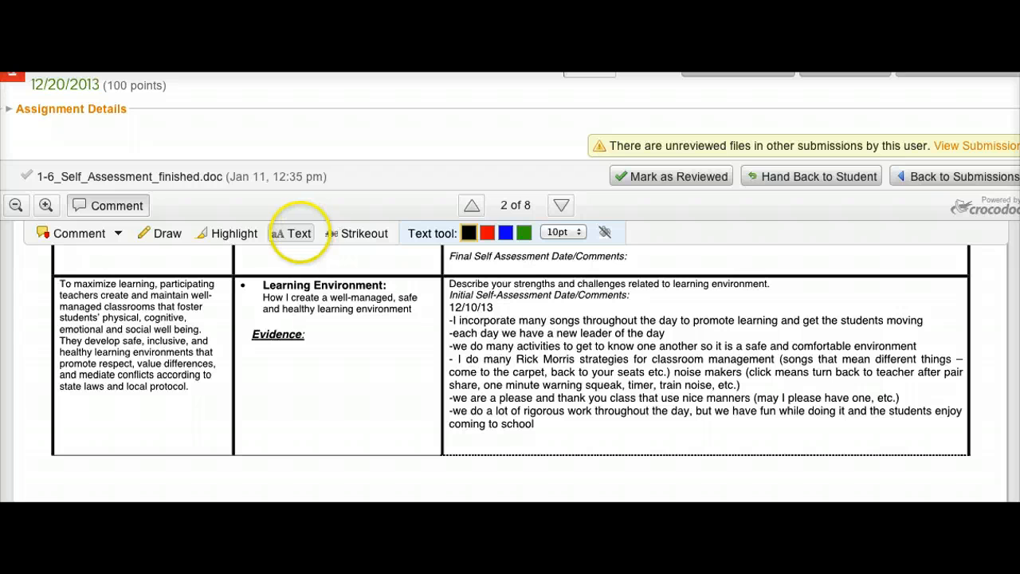
left_click(299, 233)
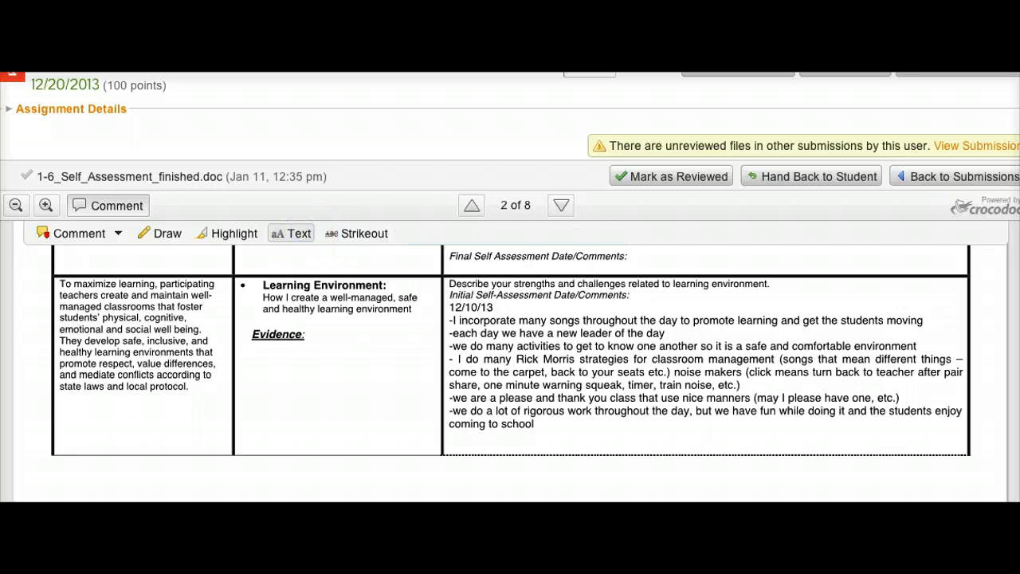
left_click(298, 233)
left_click(469, 232)
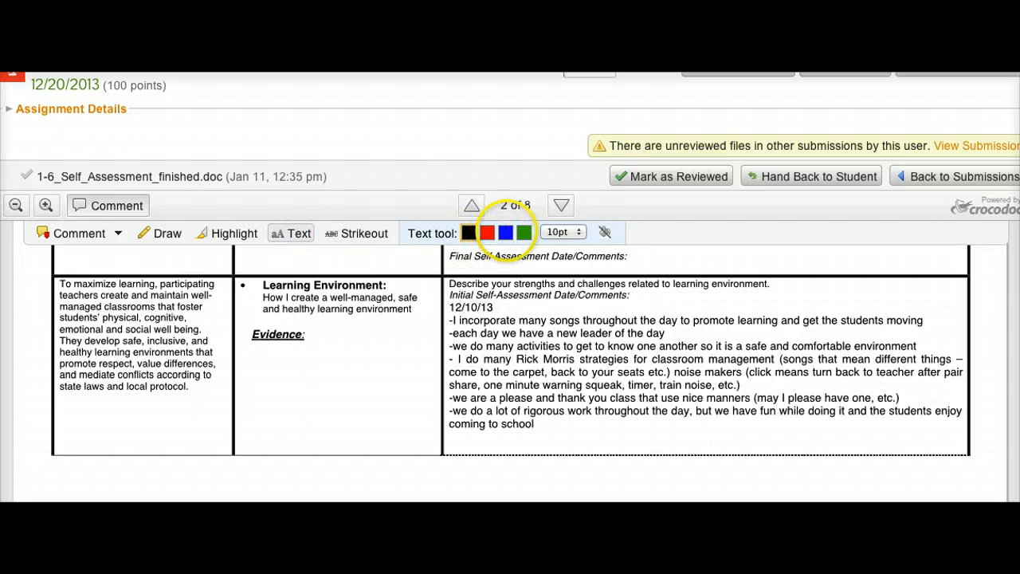
left_click(506, 232)
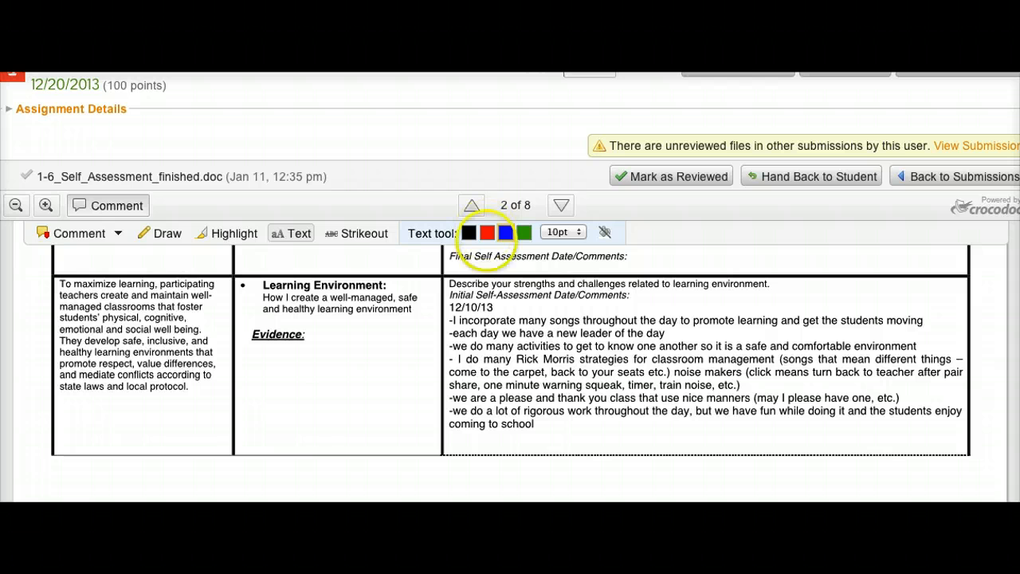
left_click(550, 426)
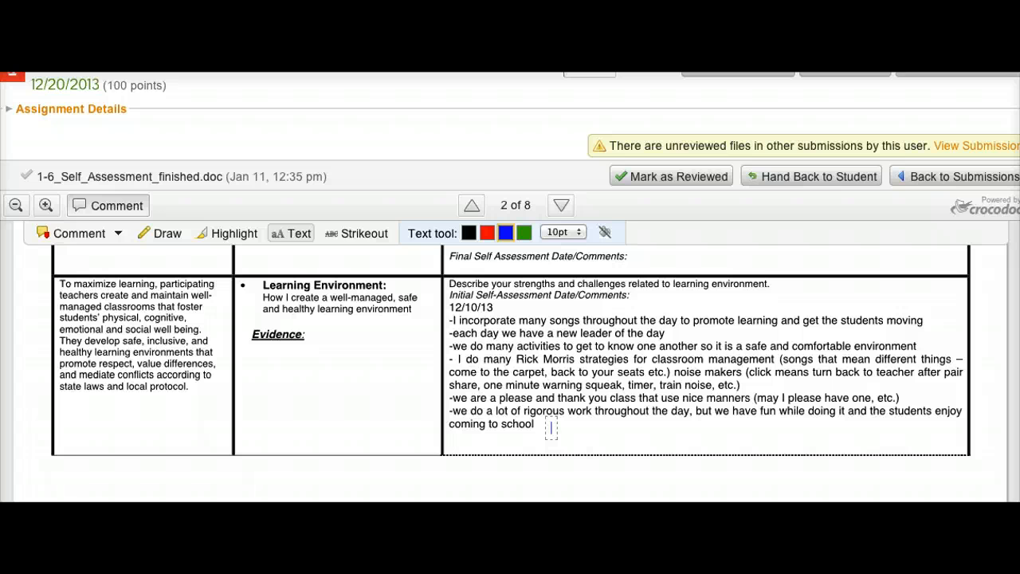
type("challenges?")
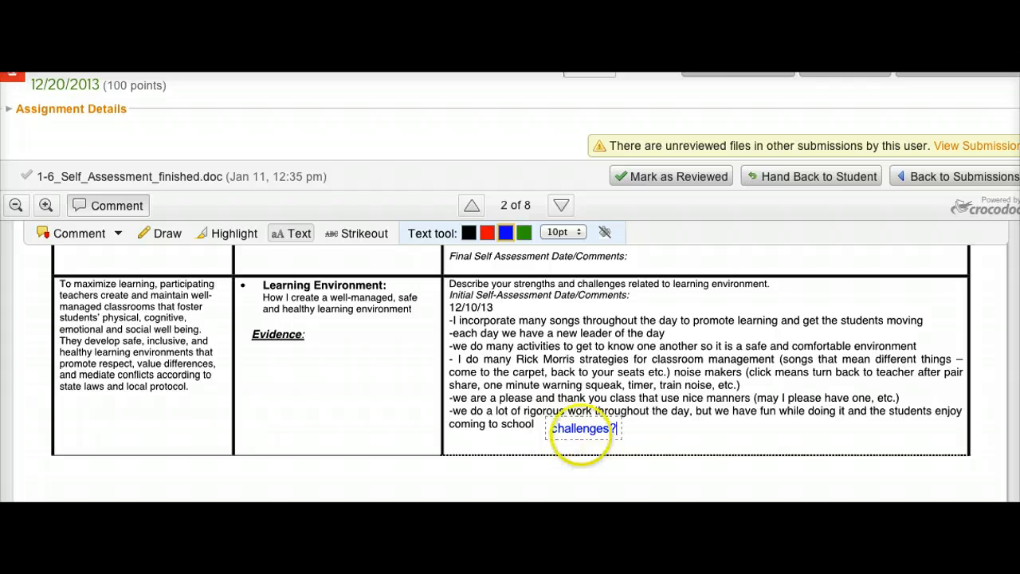
left_click(676, 441)
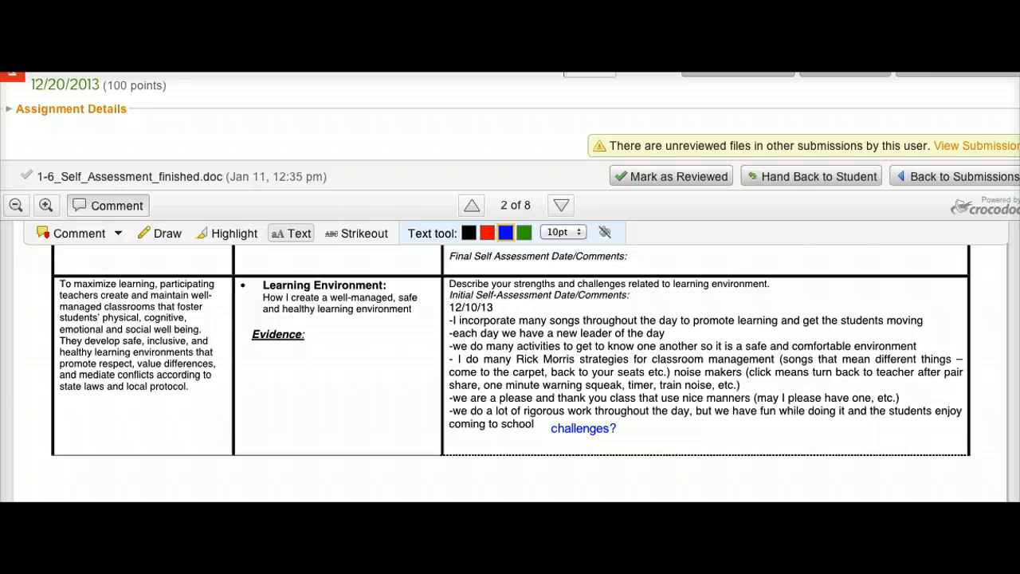
Scroll down through pages 3 and 4 to review the Universal Access (E-2.6) self-assessment.
scroll(511, 358, "down", 10)
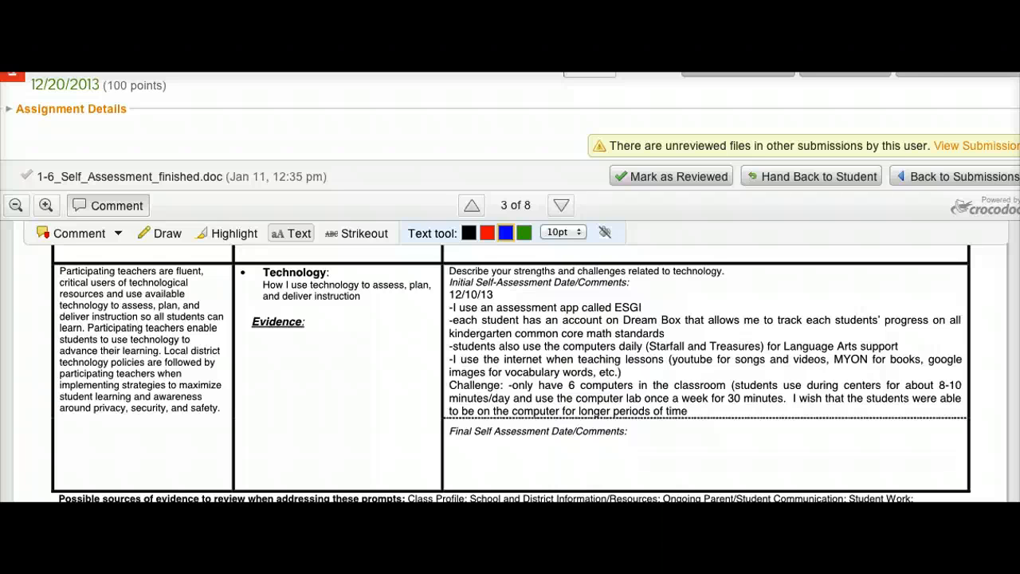
scroll(510, 367, "down", 8)
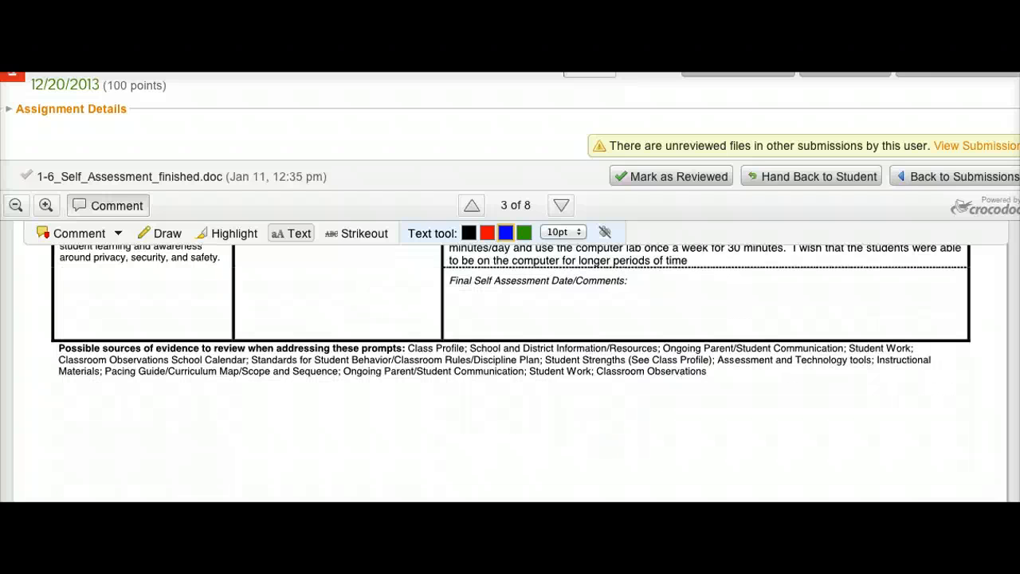
scroll(510, 367, "down", 2)
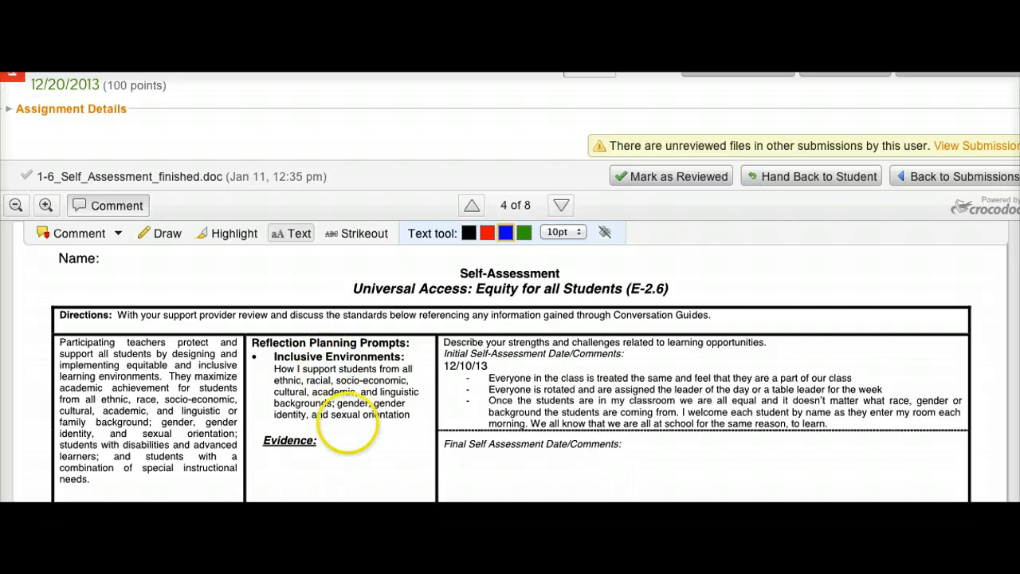
scroll(343, 430, "down", 3)
scroll(343, 431, "down", 1)
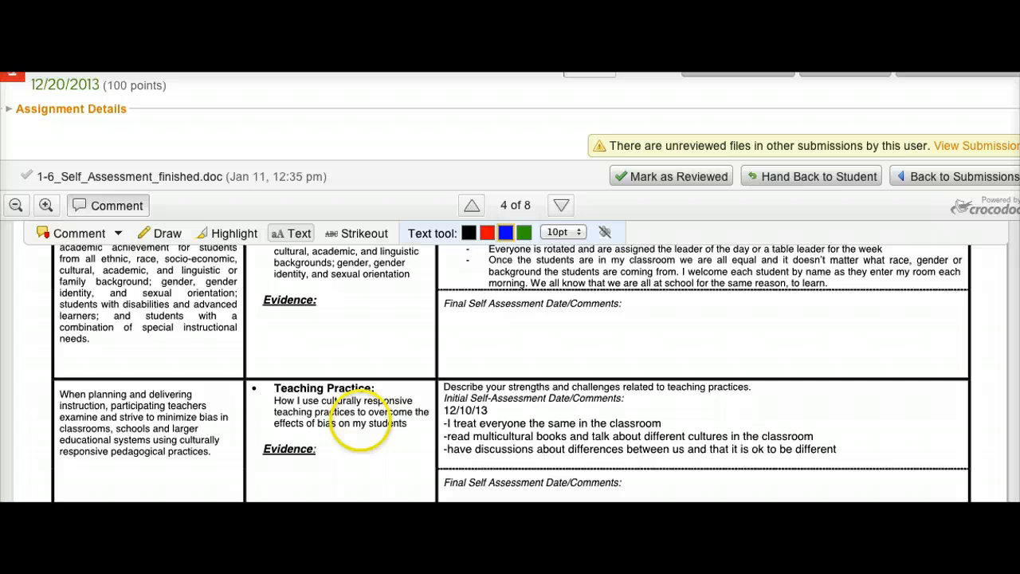
Scroll back up through the document to the Assessment Data section on page 2.
scroll(480, 424, "up", 1)
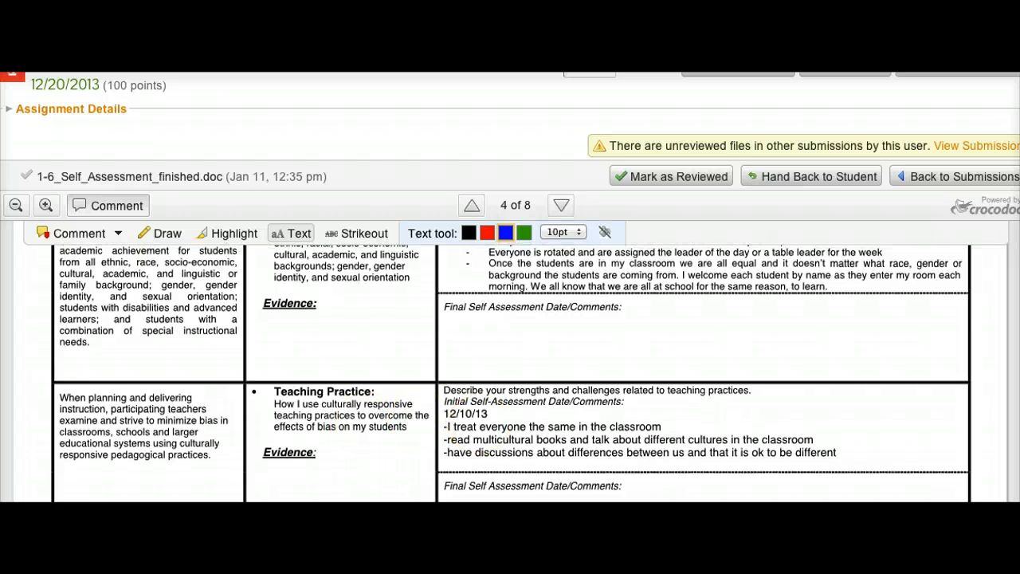
scroll(511, 367, "up", 3)
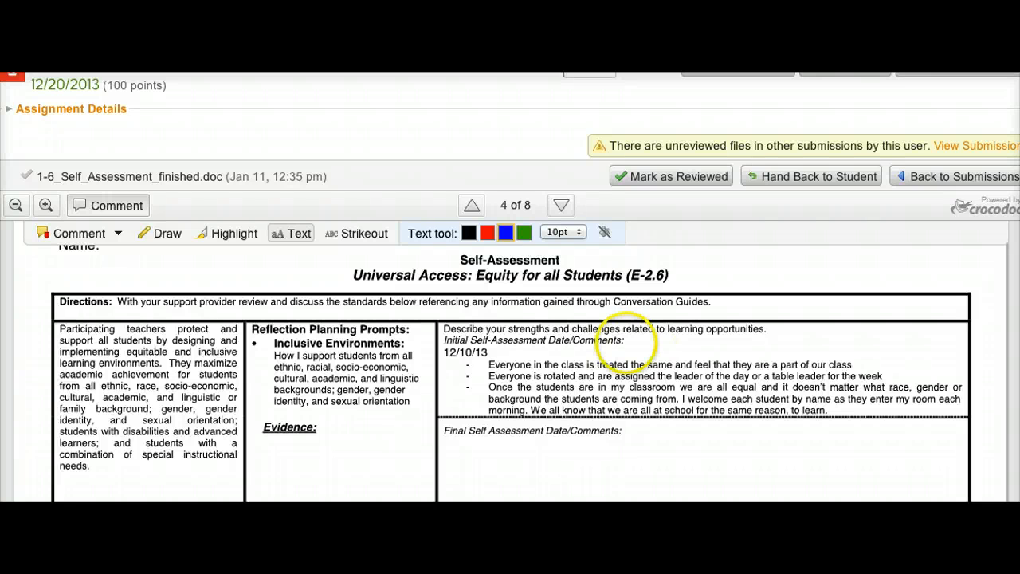
scroll(682, 252, "up", 10)
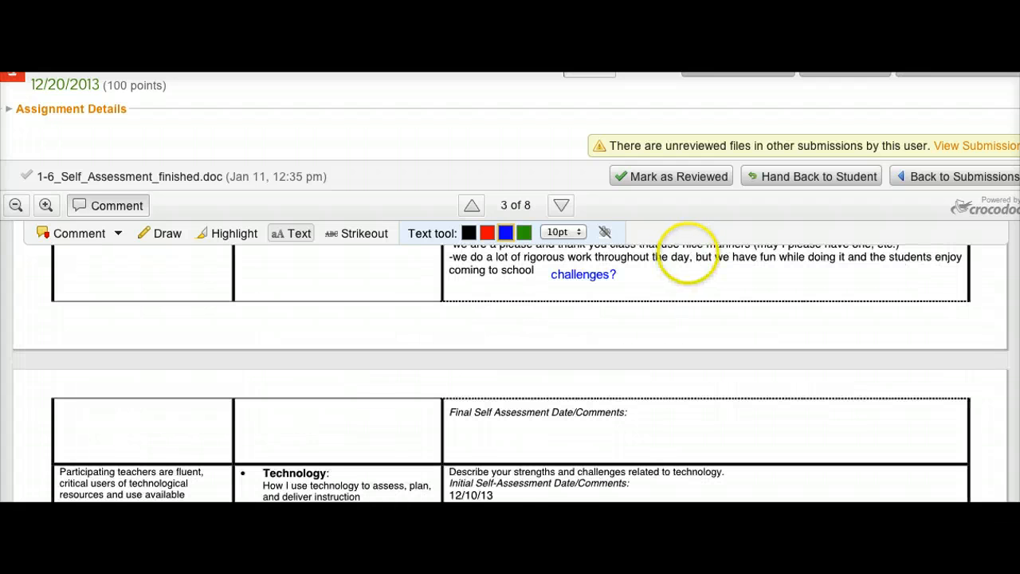
scroll(685, 254, "up", 8)
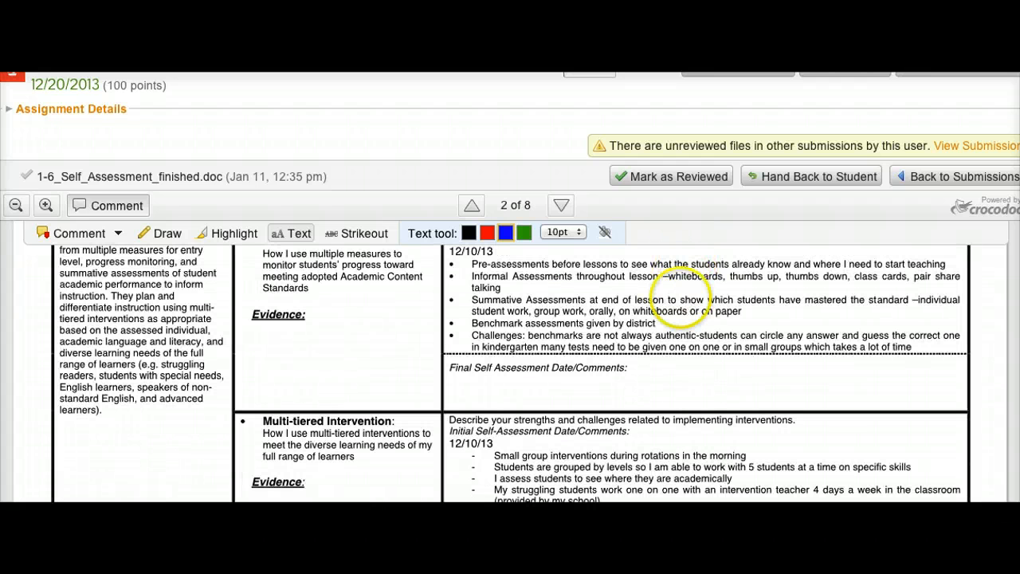
scroll(681, 263, "up", 10)
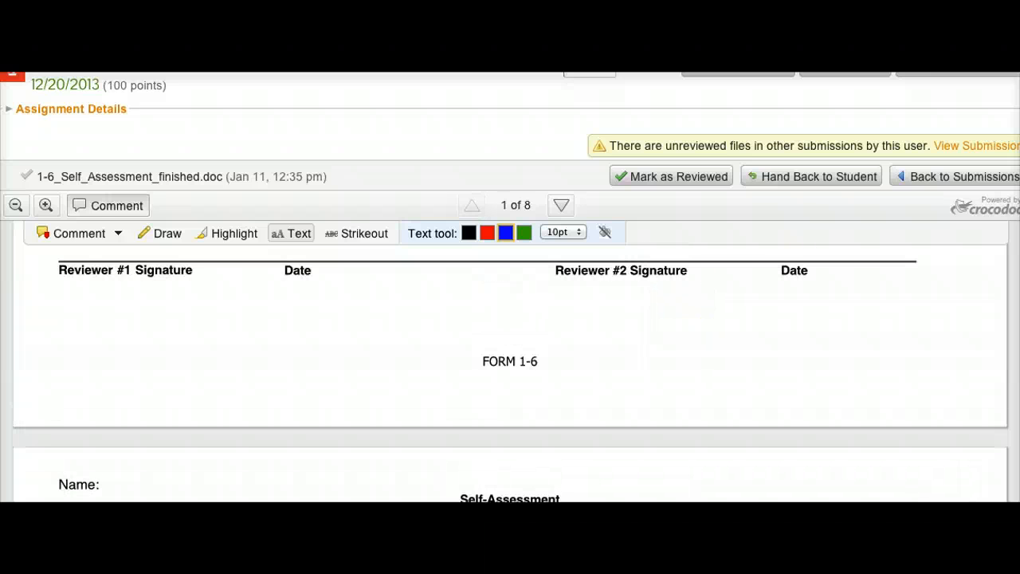
scroll(642, 327, "down", 10)
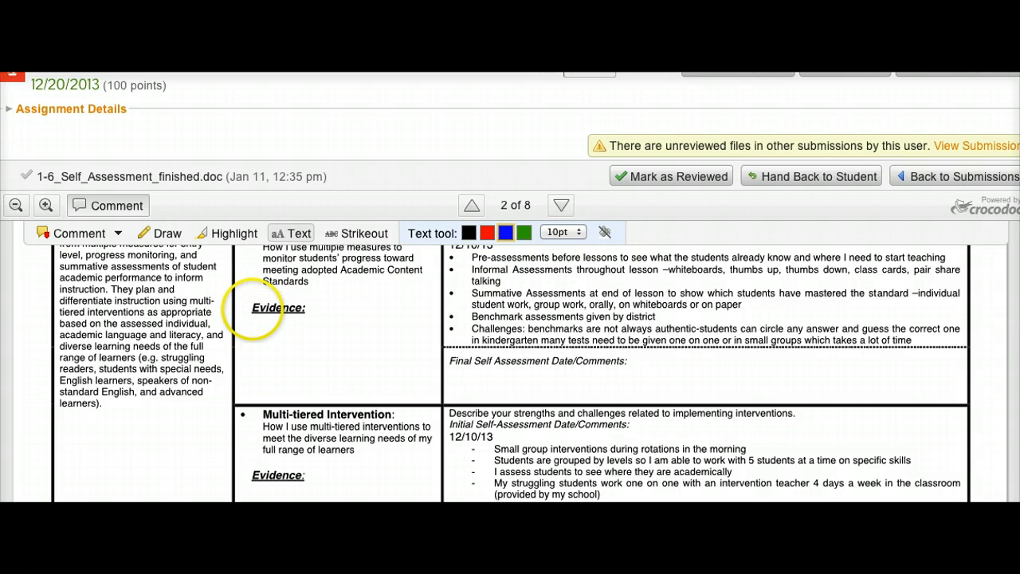
left_click(370, 143)
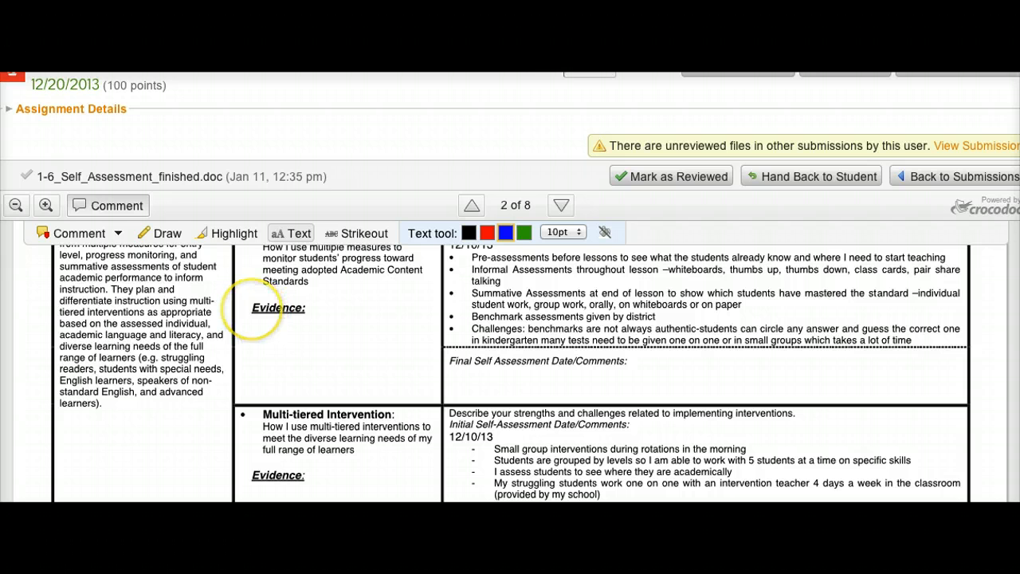
Hide the annotation toolbar and select the first assessment bullet and the Evidence label on page 2 to point them out.
left_click(142, 206)
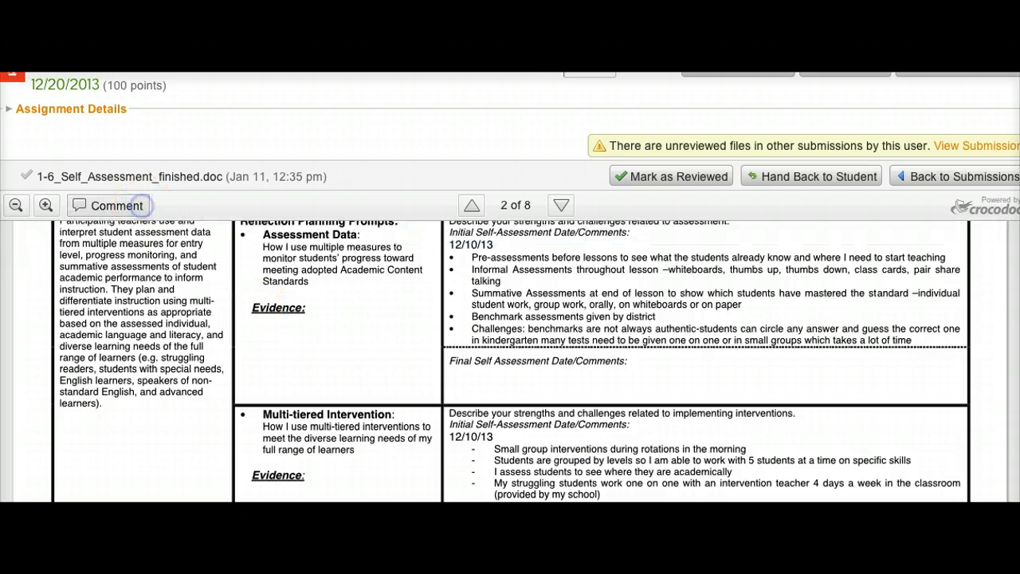
left_click(263, 316)
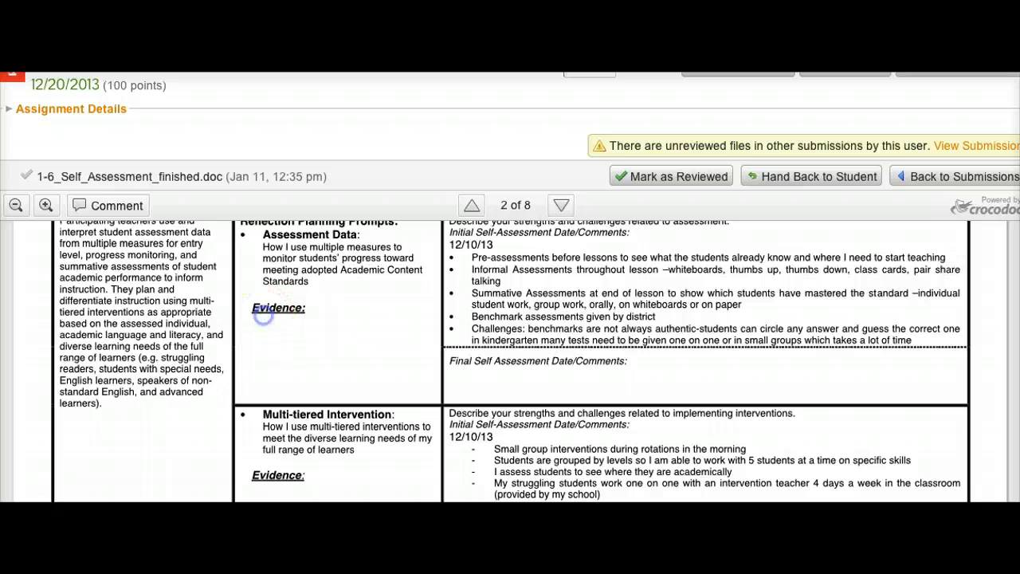
left_click(311, 325)
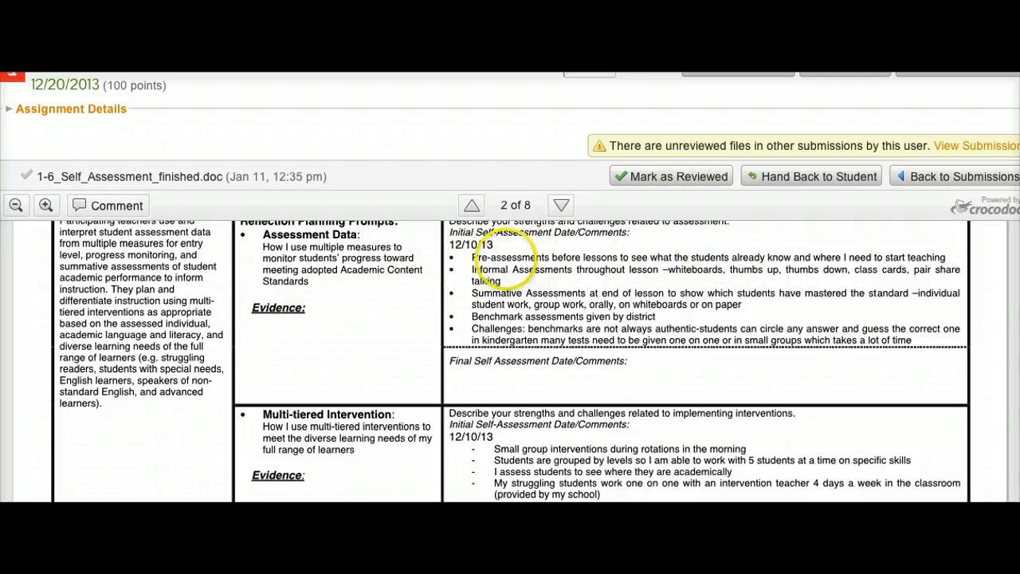
left_click(487, 261)
left_click(487, 279)
left_click(486, 290)
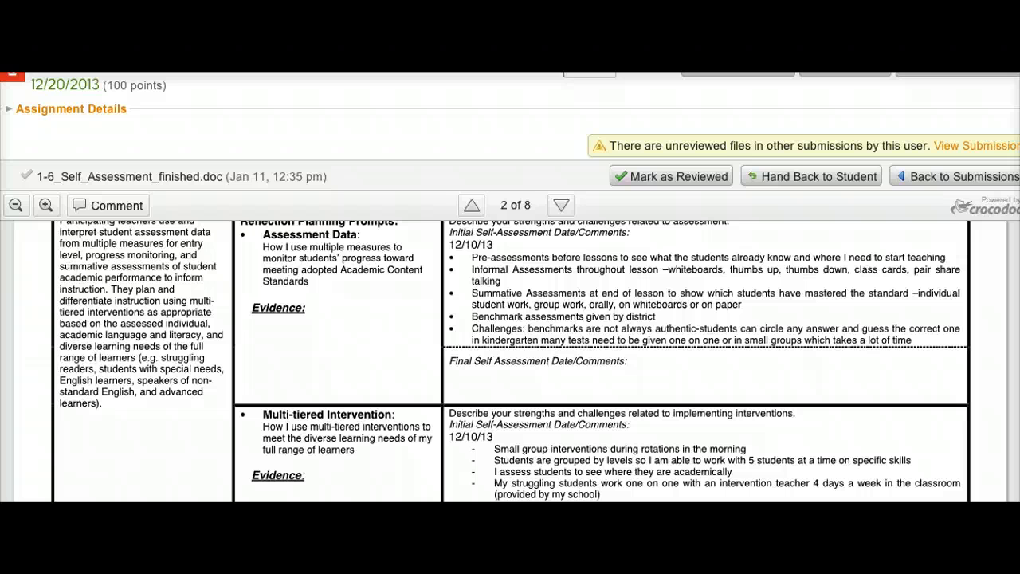
left_click_drag(471, 258, 651, 257)
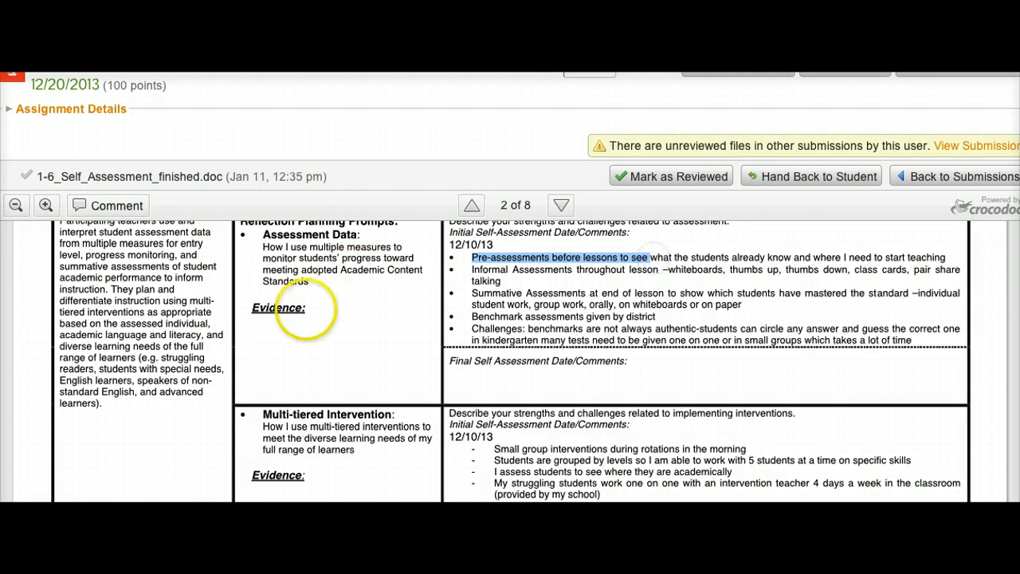
mouse_move(283, 313)
left_mouse_down()
mouse_move(259, 332)
mouse_move(296, 335)
left_mouse_up()
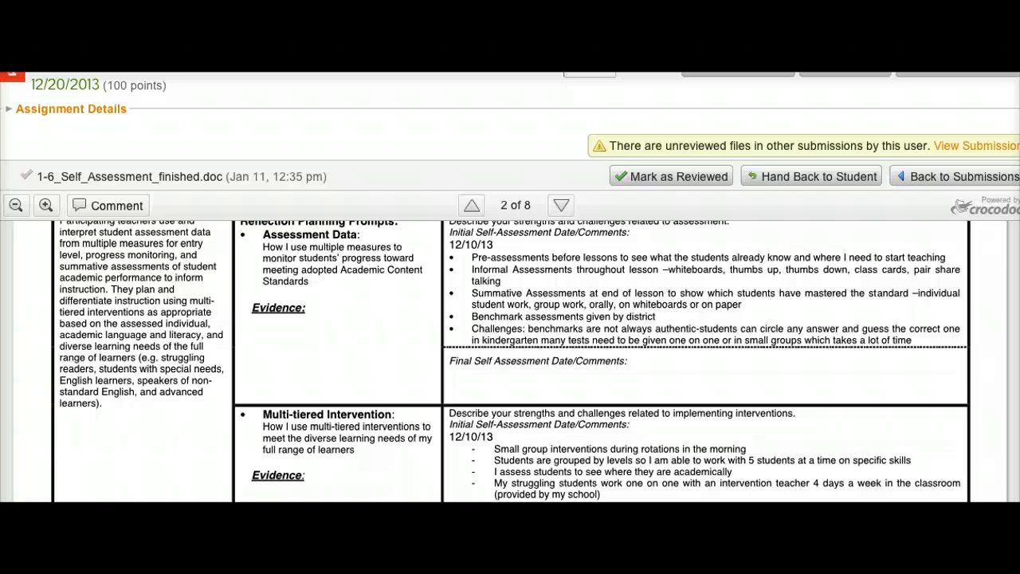
Reopen the annotation tools and add the reviewer's initials in blue text in the Accepted column of the E-2.5 row on page 1.
scroll(296, 301, "up", 15)
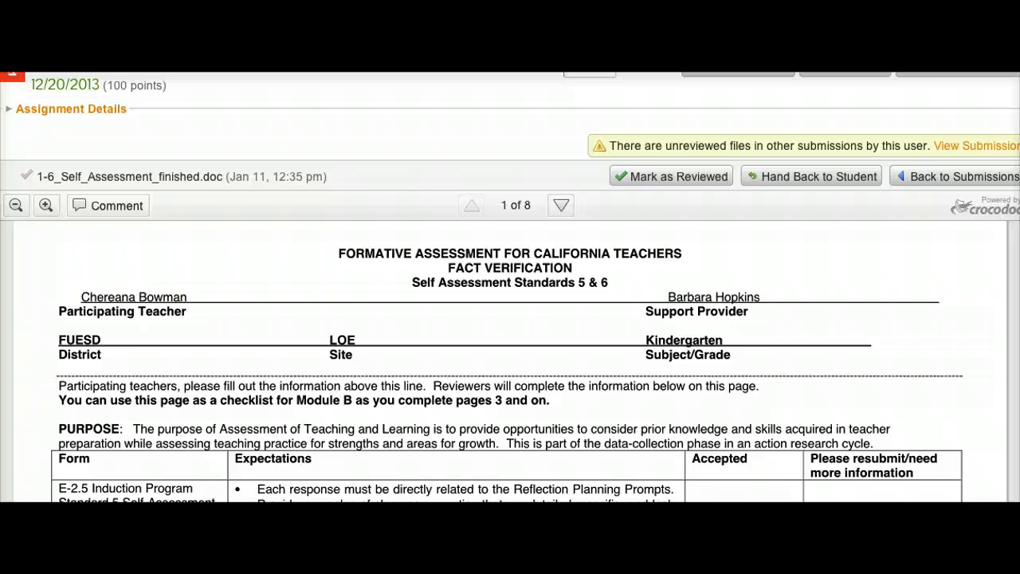
scroll(510, 363, "down", 2)
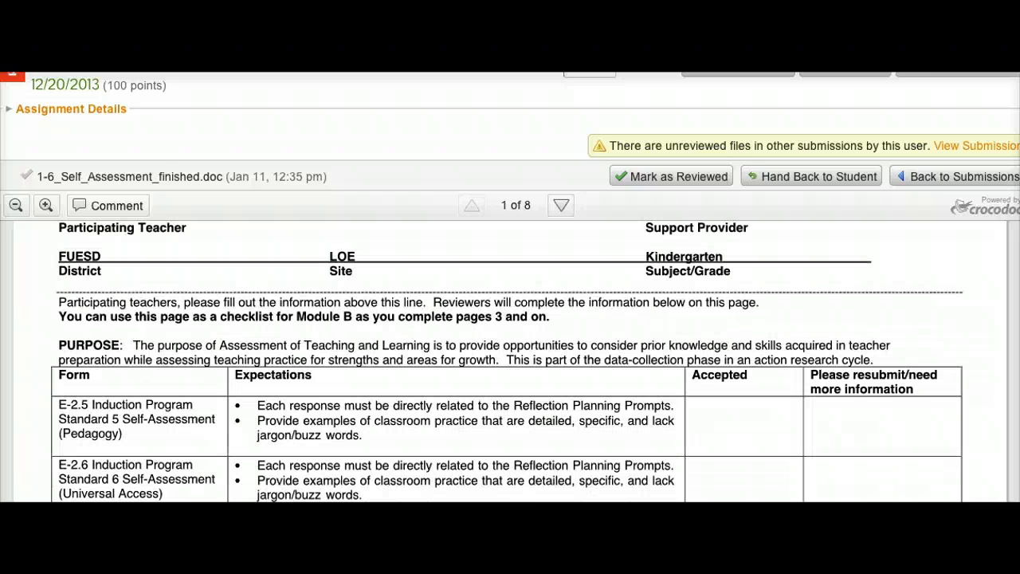
scroll(275, 315, "up", 2)
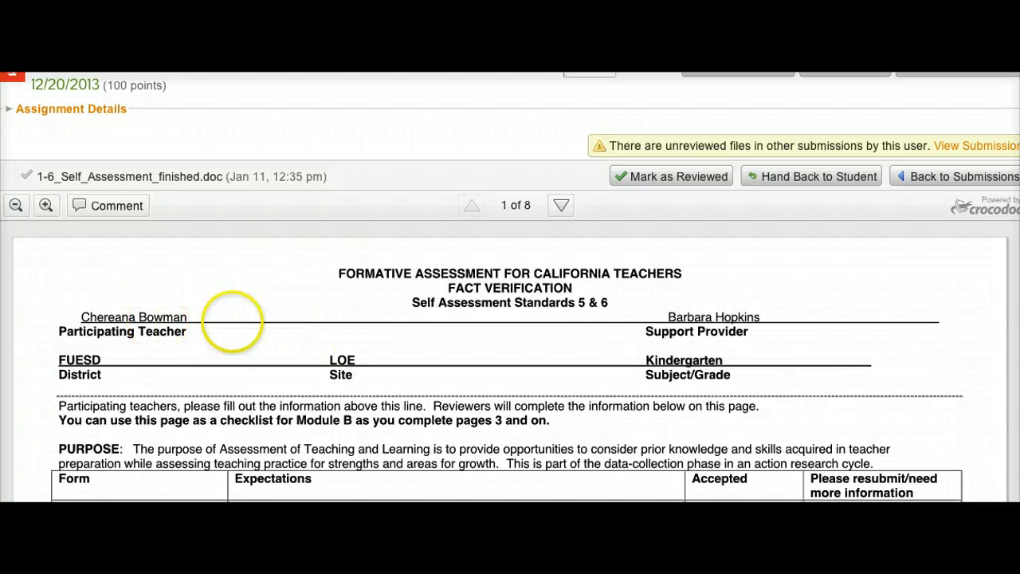
scroll(375, 337, "down", 3)
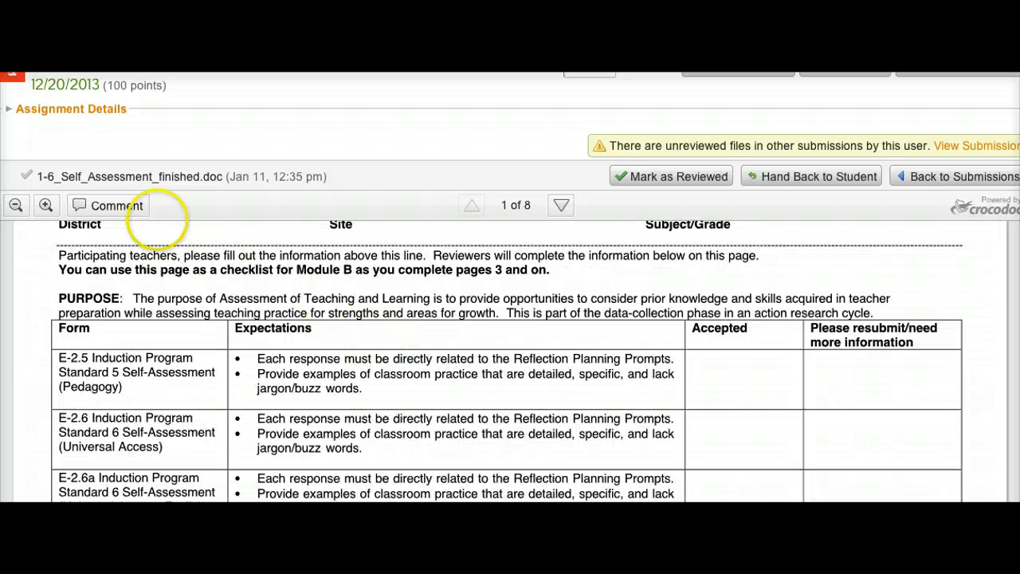
left_click(137, 206)
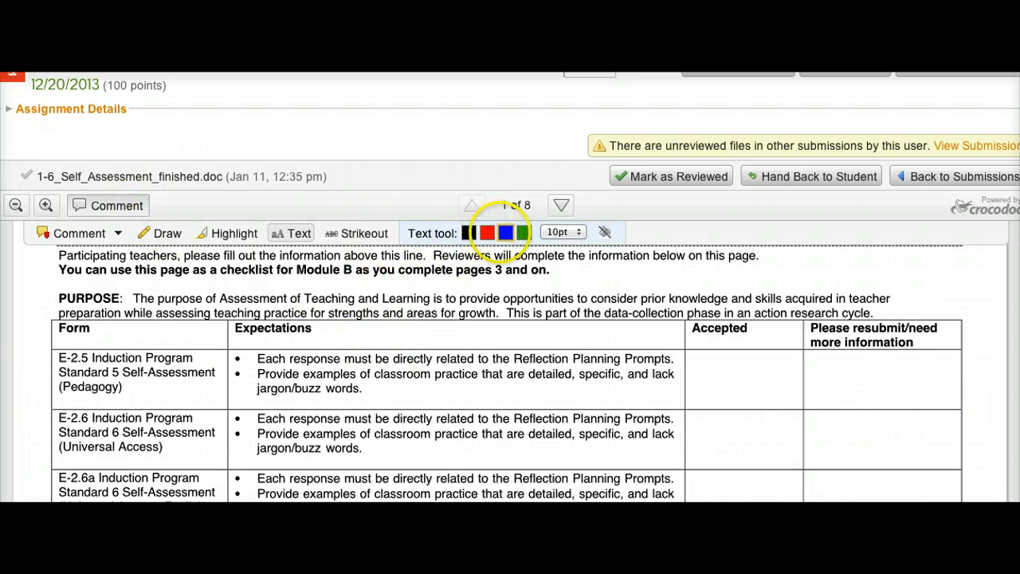
left_click(506, 232)
left_click(695, 371)
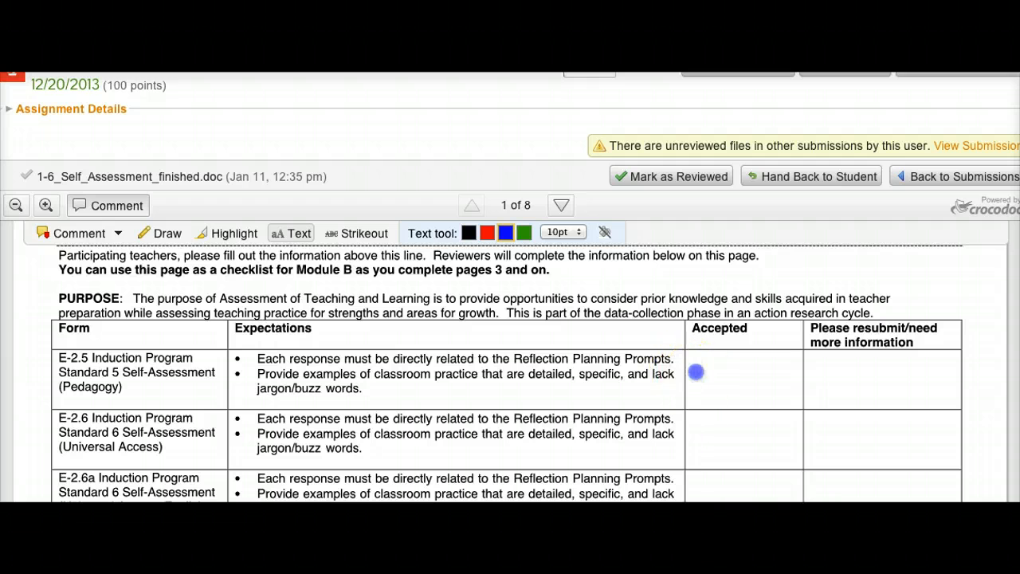
type("EJC")
Add the reviewer's initials in the Accepted column for the E-2.6, E-2.6a and E-2.6b rows.
left_click(694, 420)
left_click(697, 427)
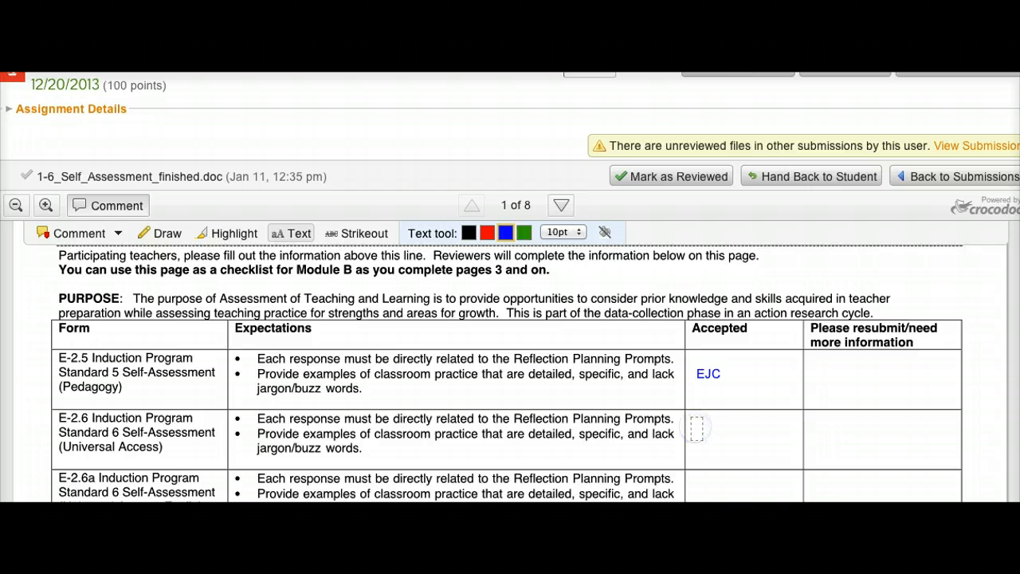
type("EJC")
scroll(694, 426, "down", 2)
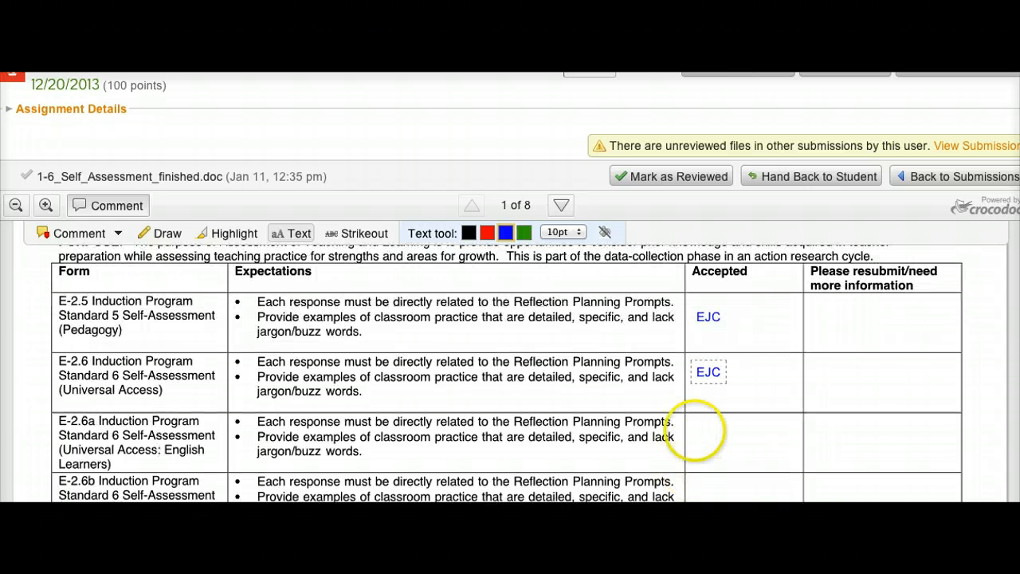
left_click(697, 429)
type("EJC")
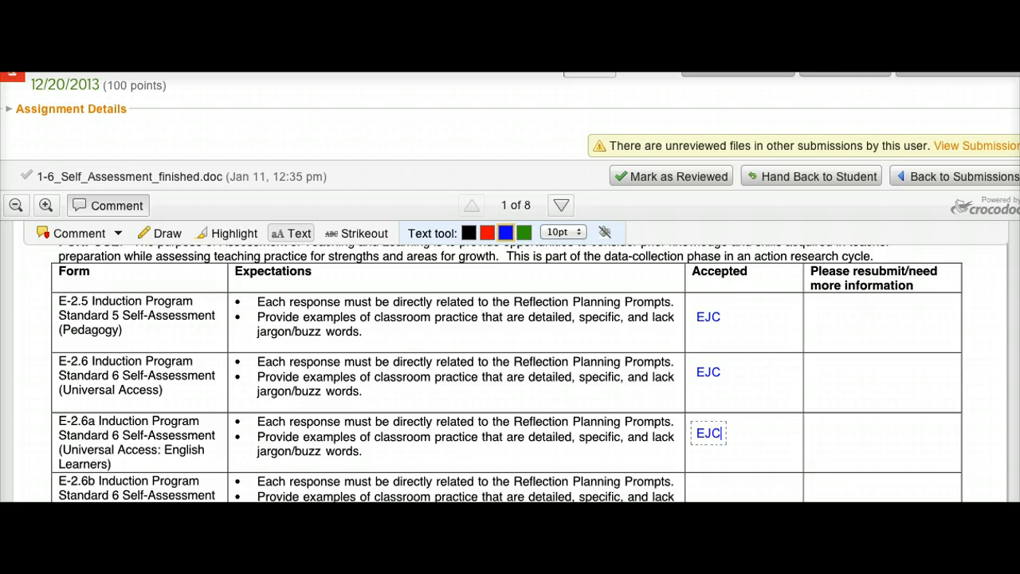
scroll(696, 429, "down", 2)
left_click(702, 450)
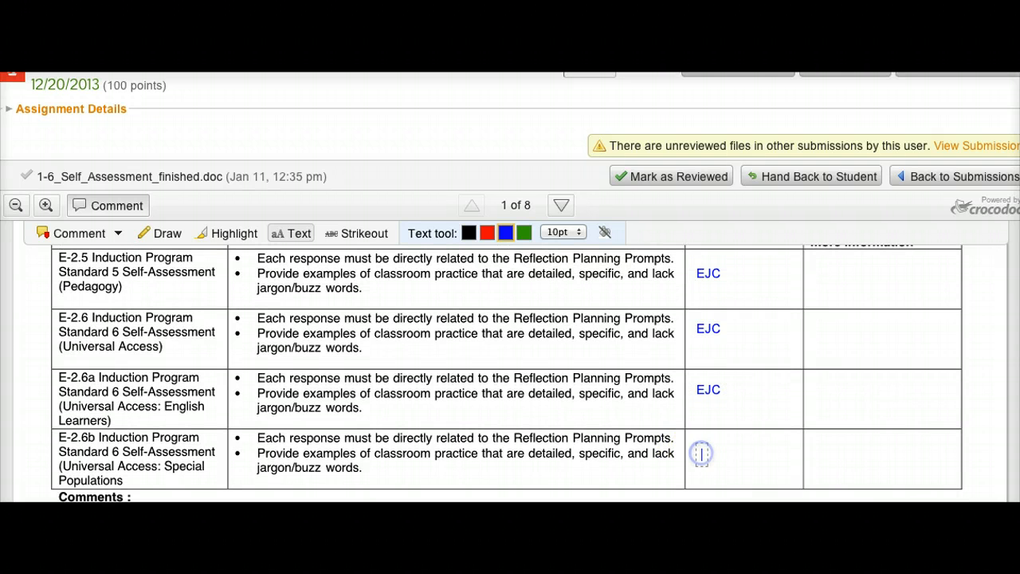
type("EJC")
Sign the Reviewer #1 Signature line with the reviewer's full name followed by the date 1/31/14.
scroll(694, 455, "up", 1)
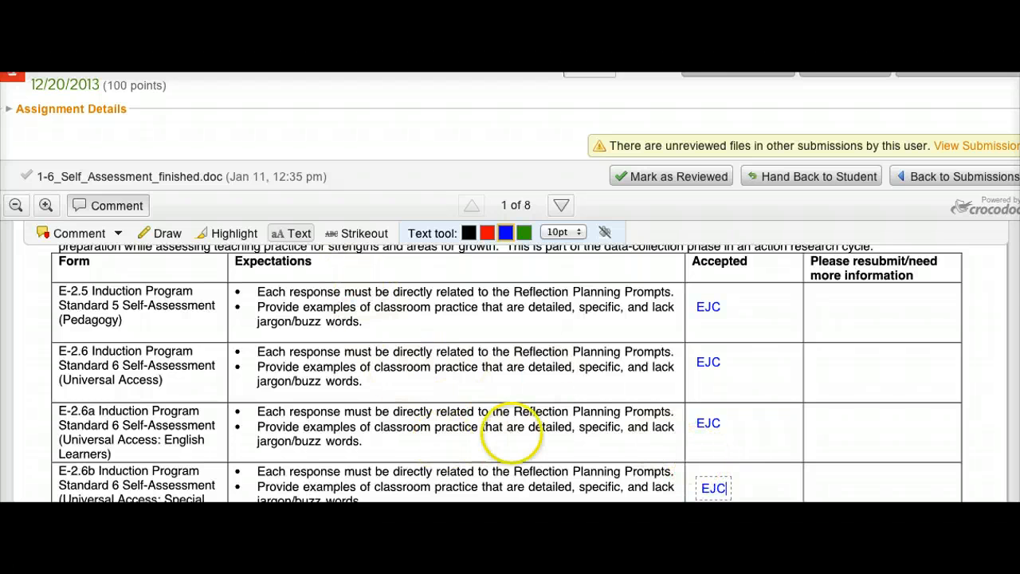
left_click(817, 477)
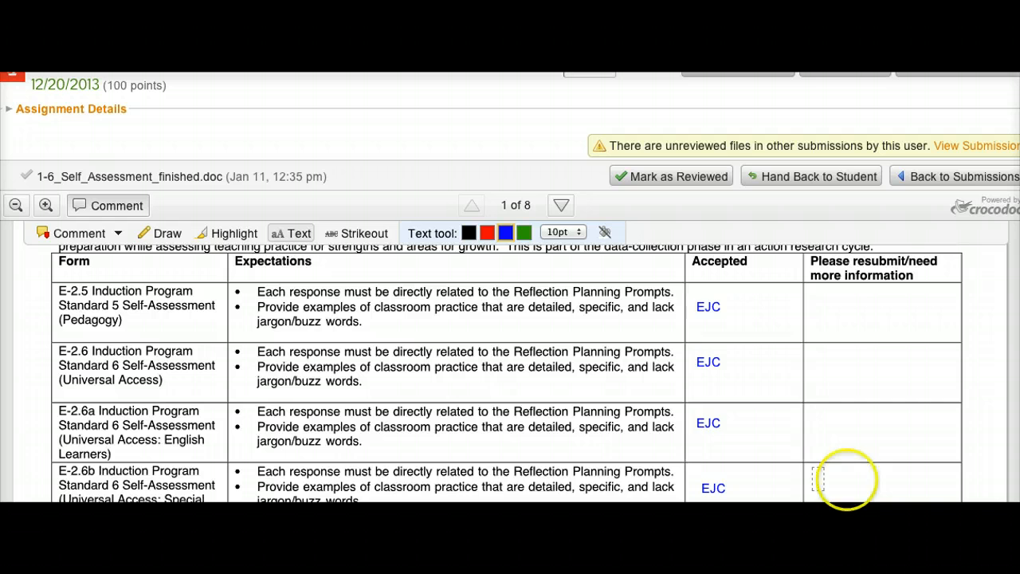
scroll(847, 479, "down", 4)
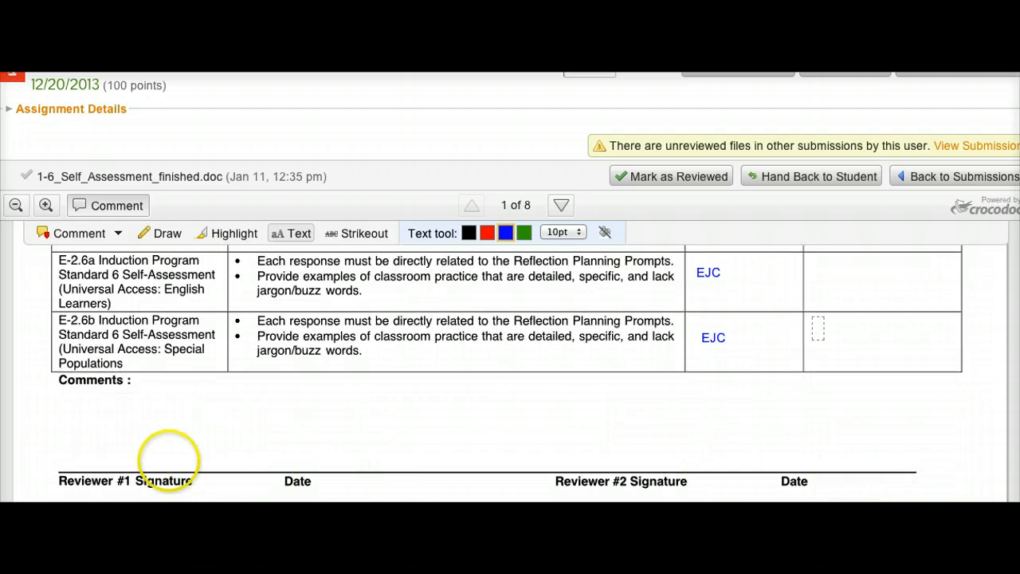
left_click(117, 461)
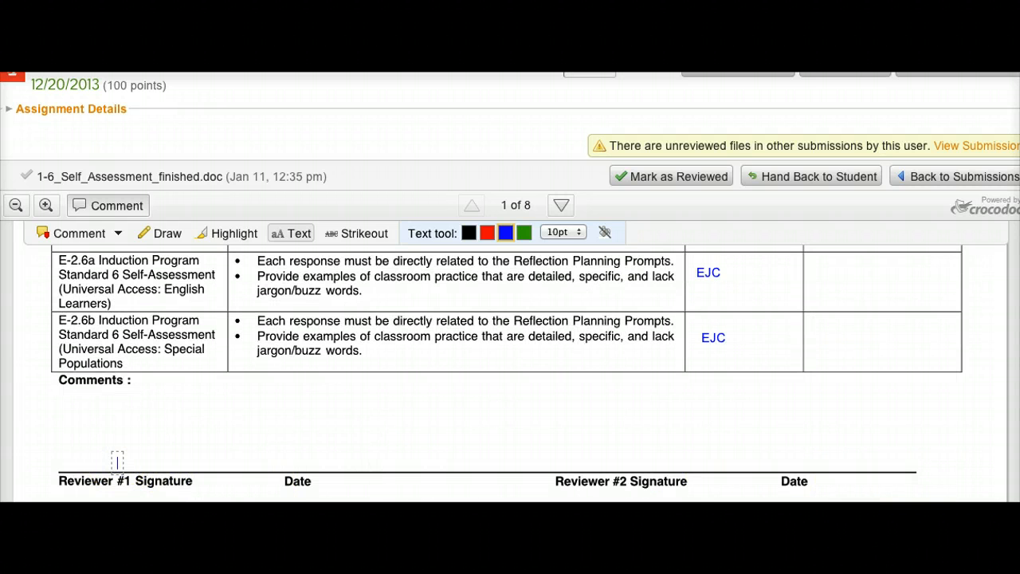
type("Elissa Cassel")
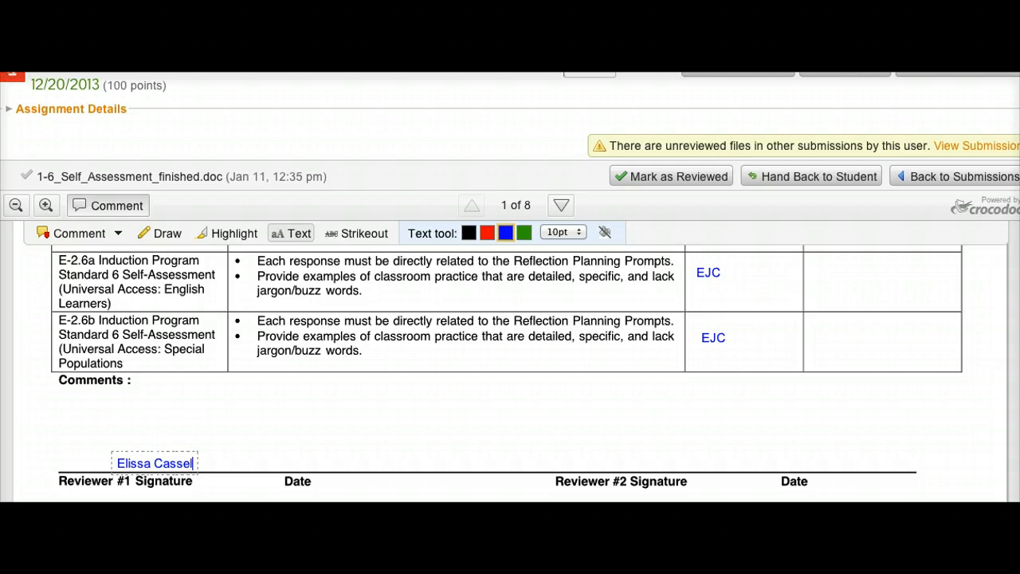
type("la               1/31/14")
Hand the annotated self-assessment back to the student.
scroll(507, 367, "up", 5)
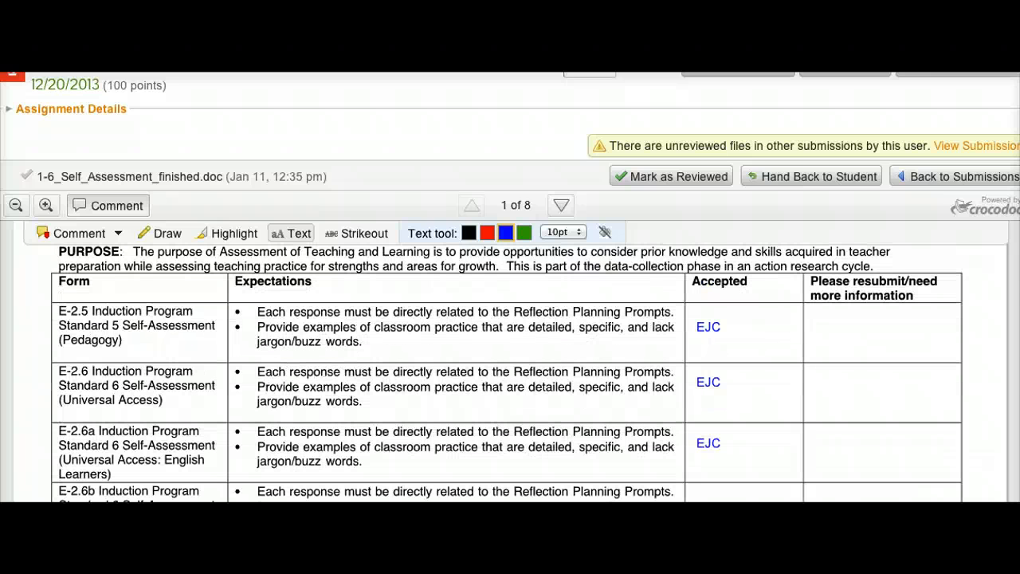
scroll(507, 367, "down", 1)
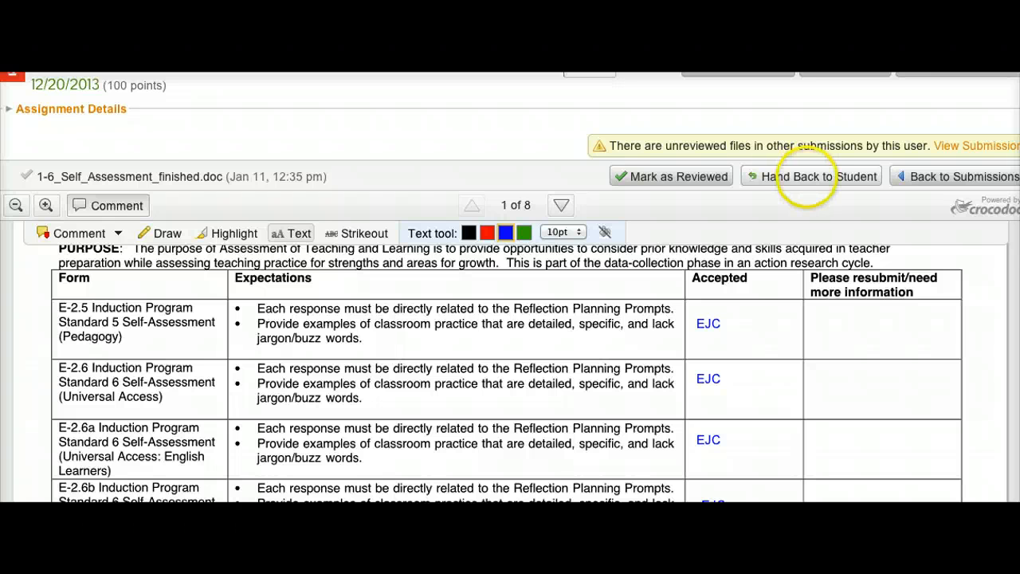
left_click(817, 176)
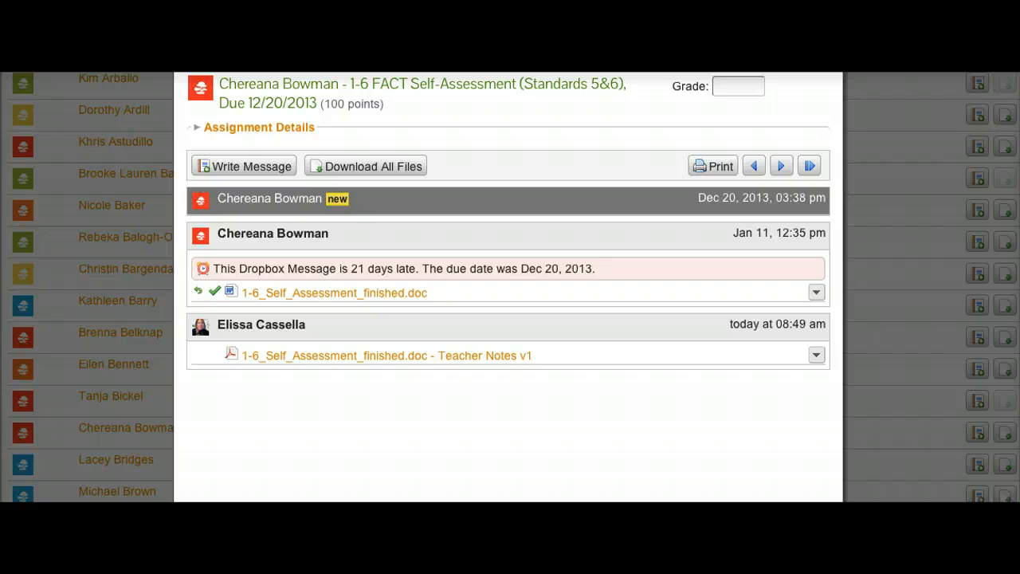
Mark the earlier 1-6_Self_Assessment_5_and_6__1_ (1).doc submission as reviewed and return to the submission list.
left_click(302, 199)
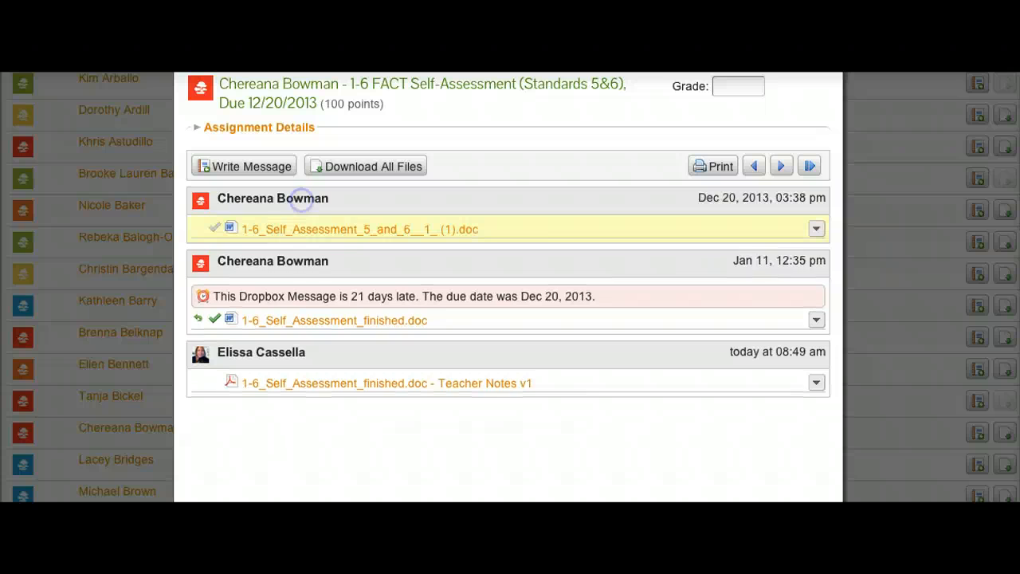
left_click(304, 228)
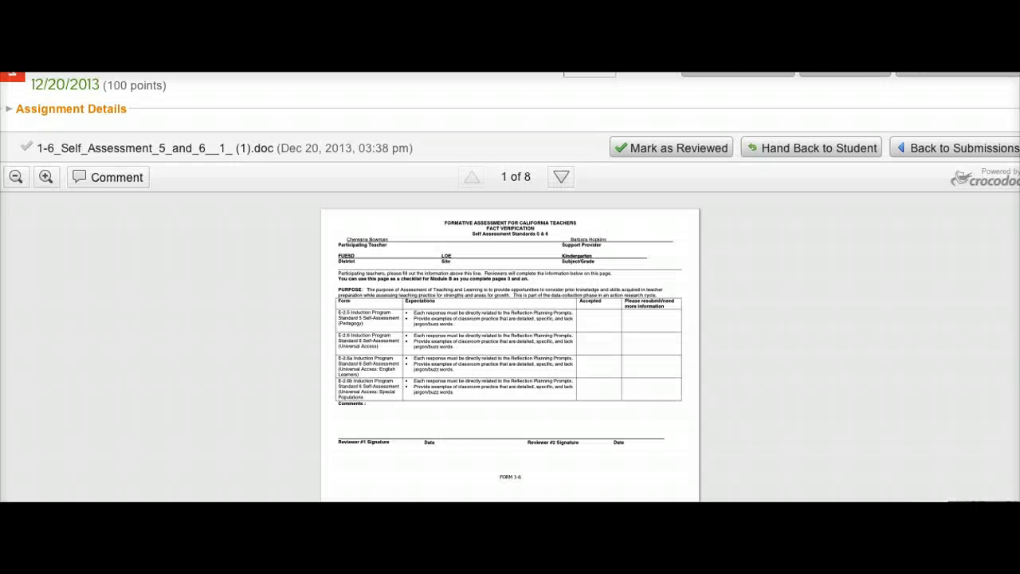
left_click(638, 149)
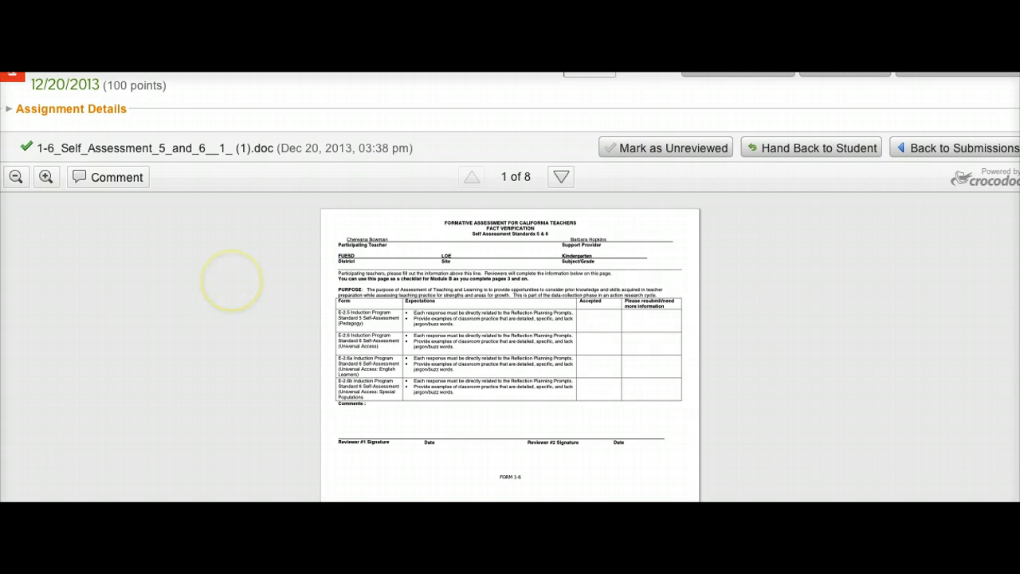
left_click(986, 148)
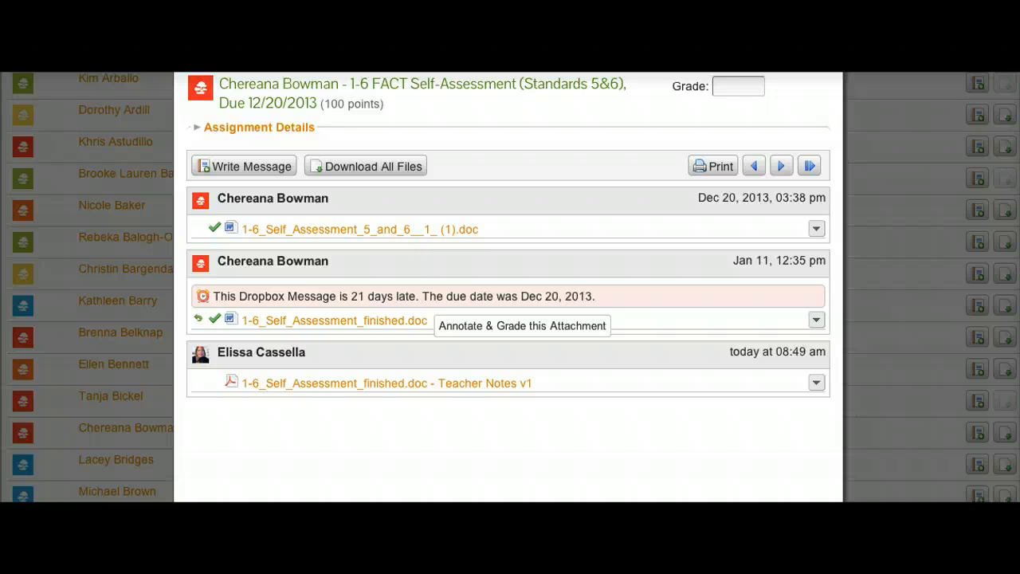
Start a new message to the student, greeting them by first name and thanking them for their submission, fixing spacing typos.
scroll(424, 321, "down", 2)
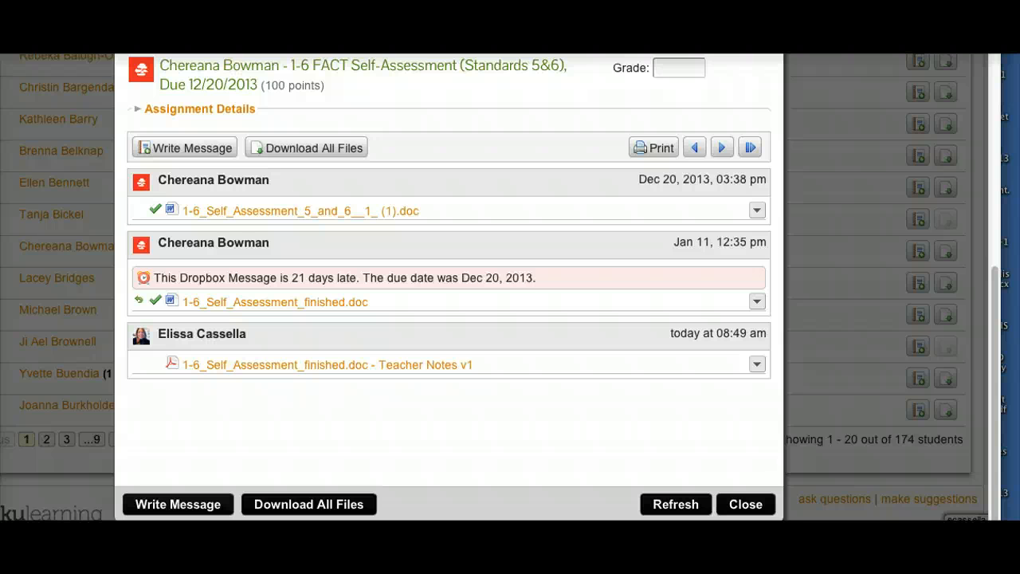
left_click(178, 504)
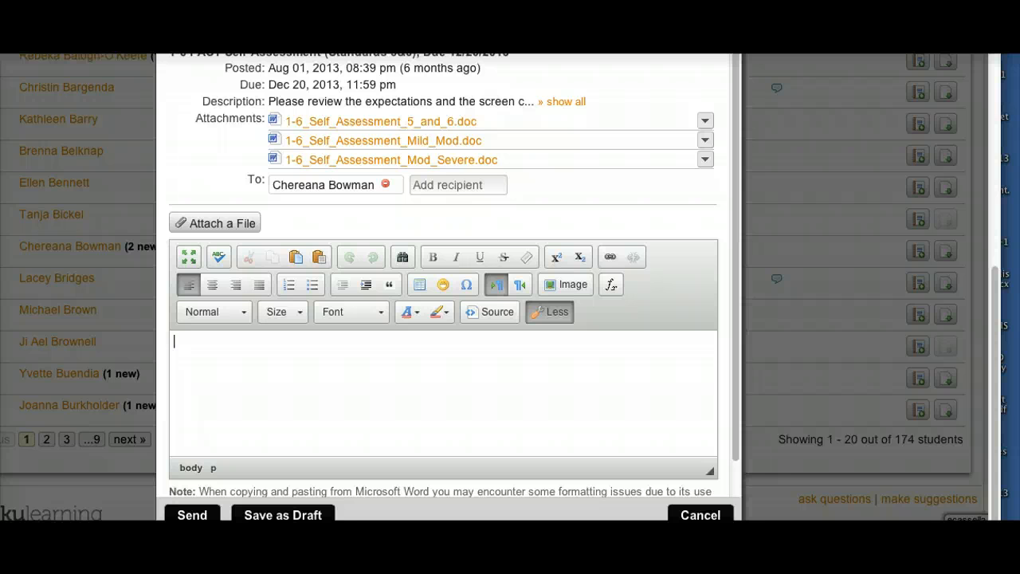
type("Hi Cheareana")
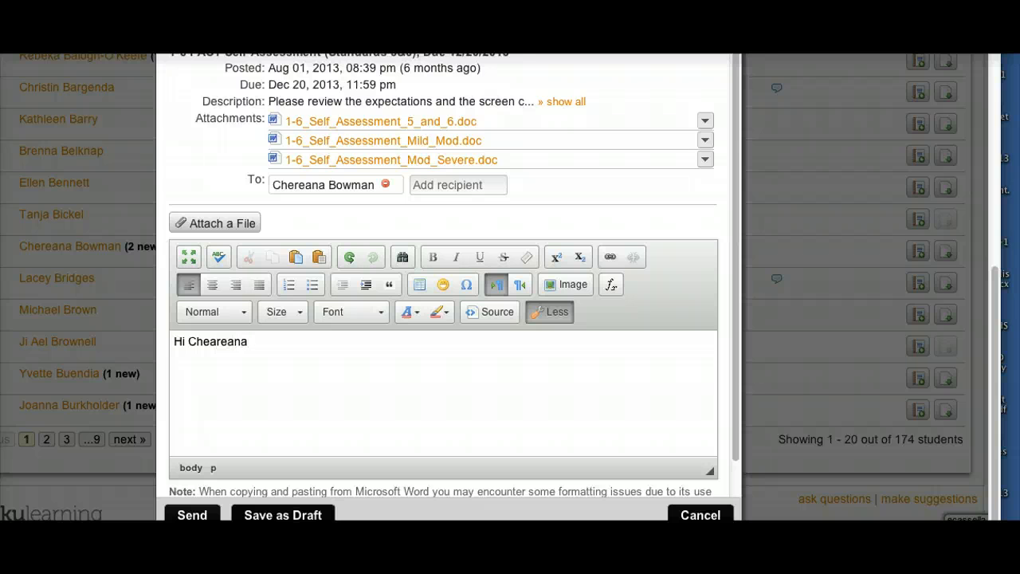
key("Return")
type("Thank somuch ")
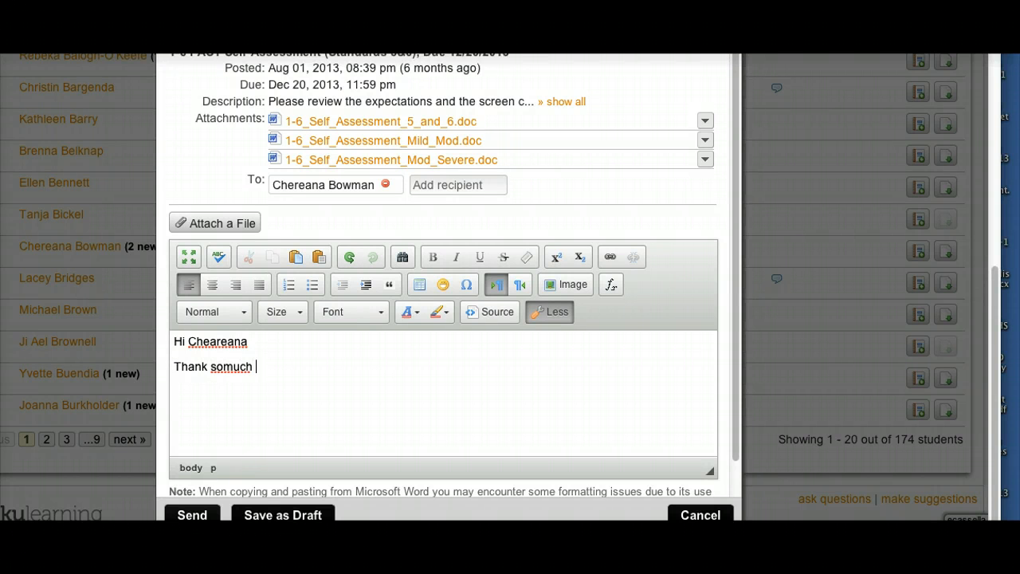
type("foryour submissio")
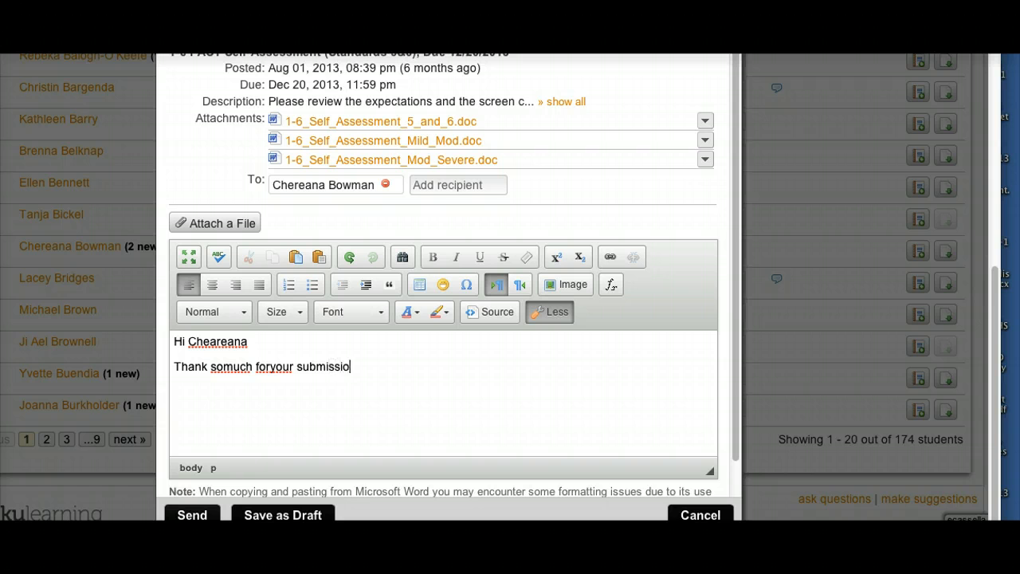
type("n")
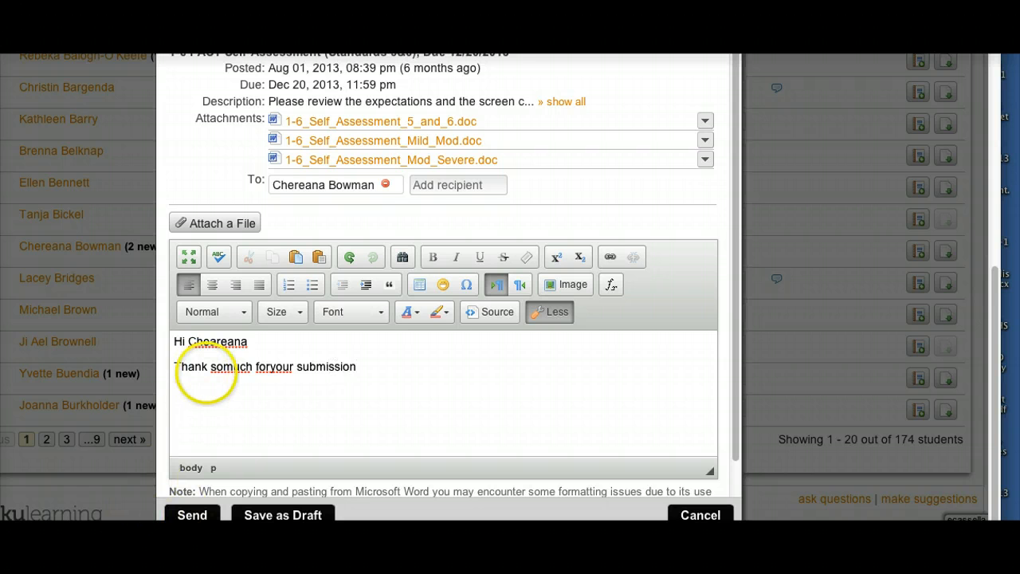
left_click(221, 367)
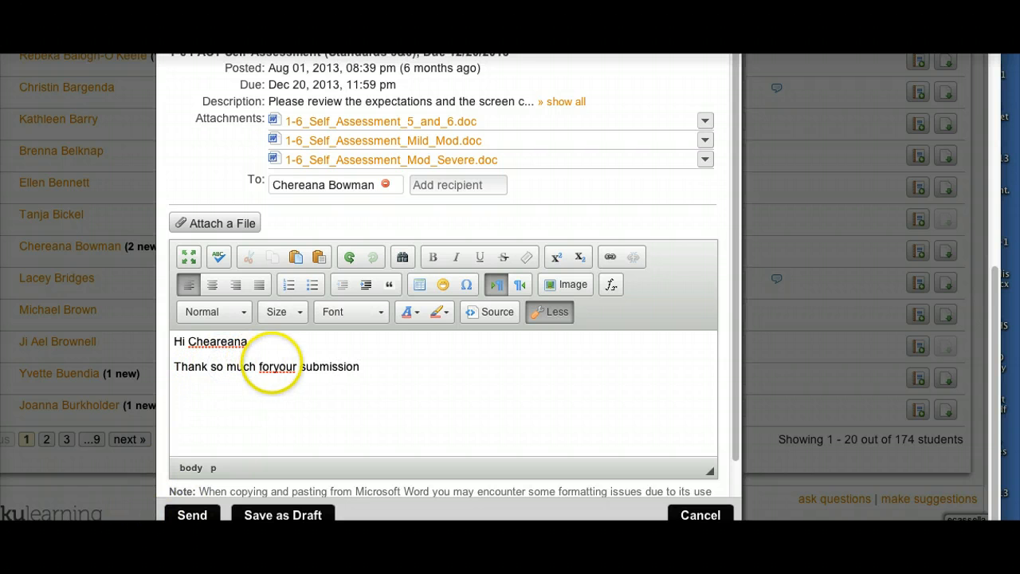
left_click(275, 366)
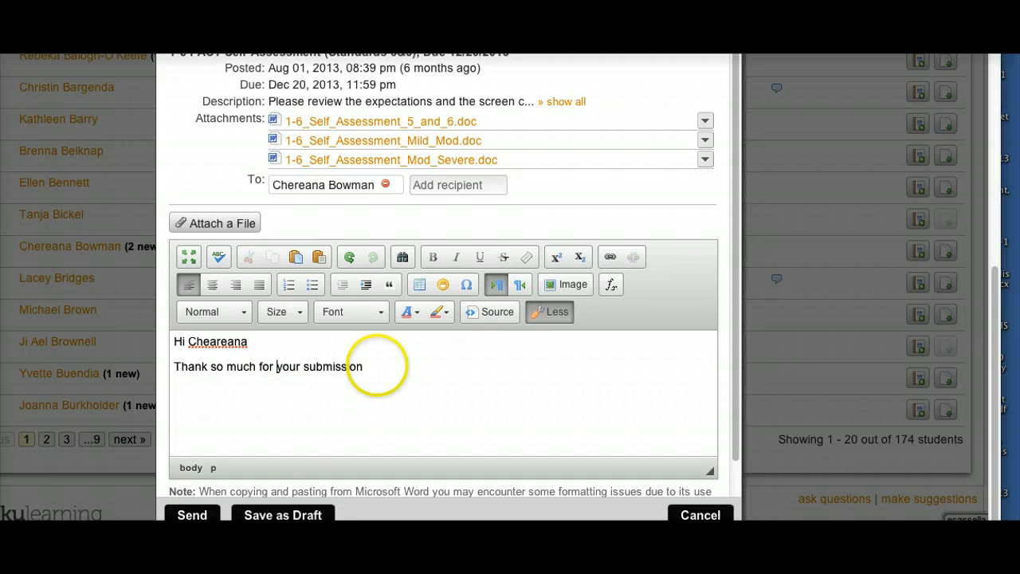
left_click(377, 365)
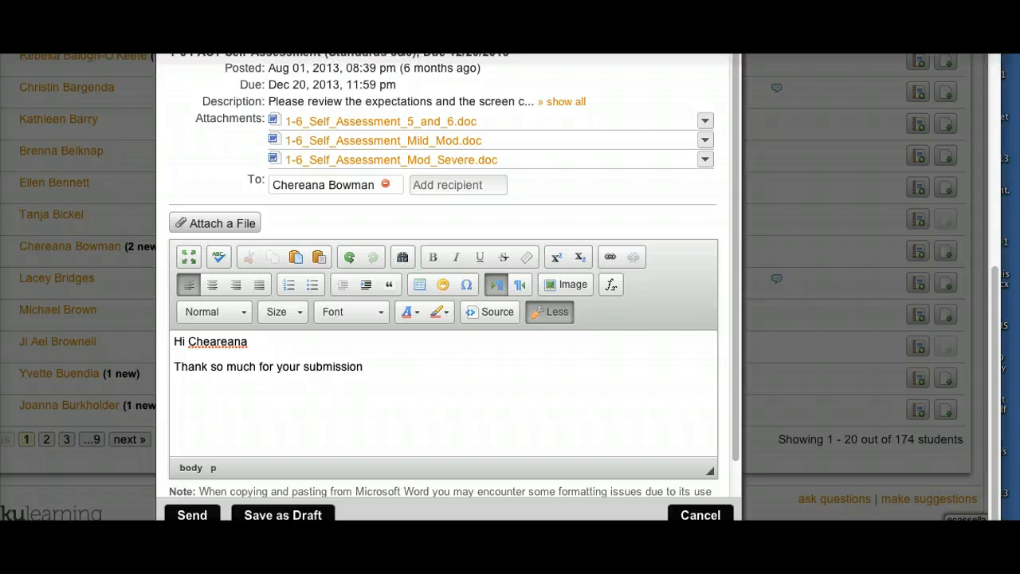
Add that the work is detailed and clear, reflections connect to the standards, and the verification form was signed off and handed back.
type(".")
type("Your work is detailed and clear ")
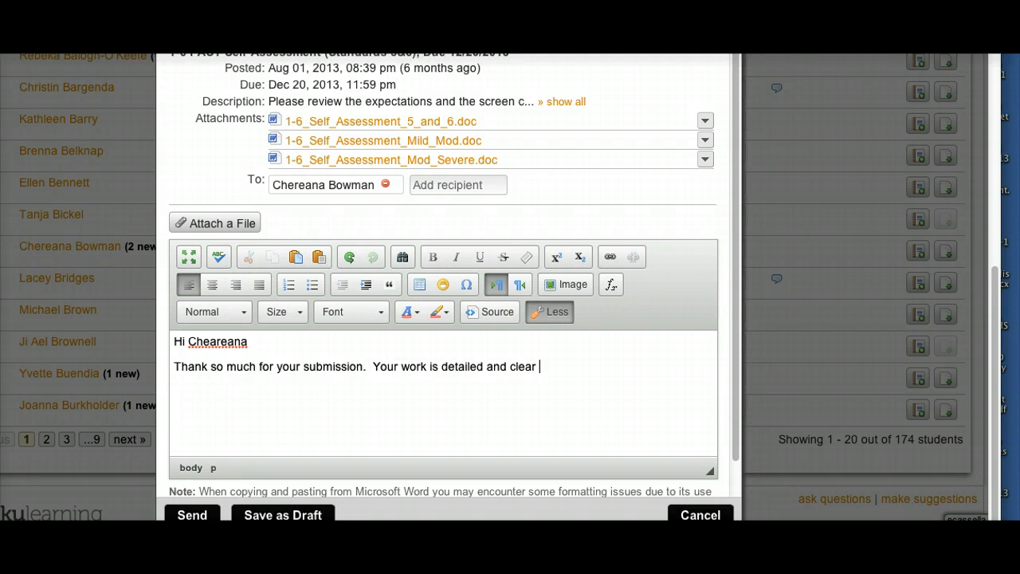
type("and your reflections are dire")
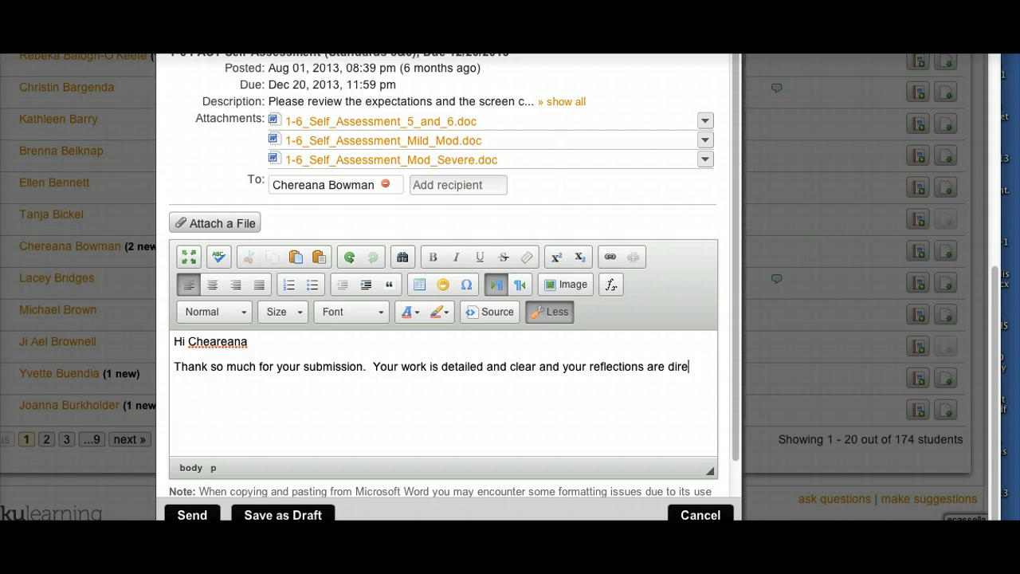
type("ctly connected to the s")
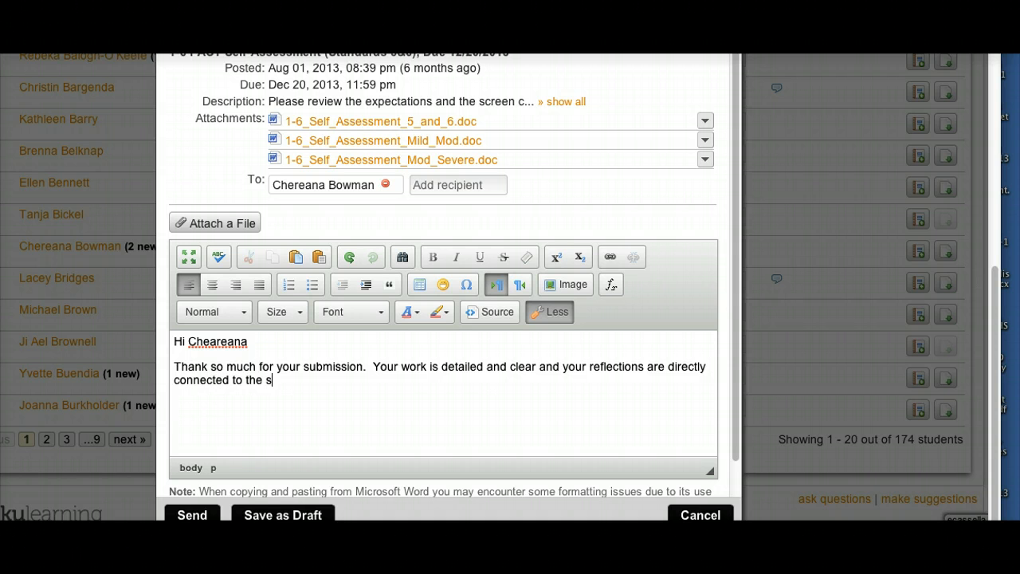
type("tandards.  I have signed")
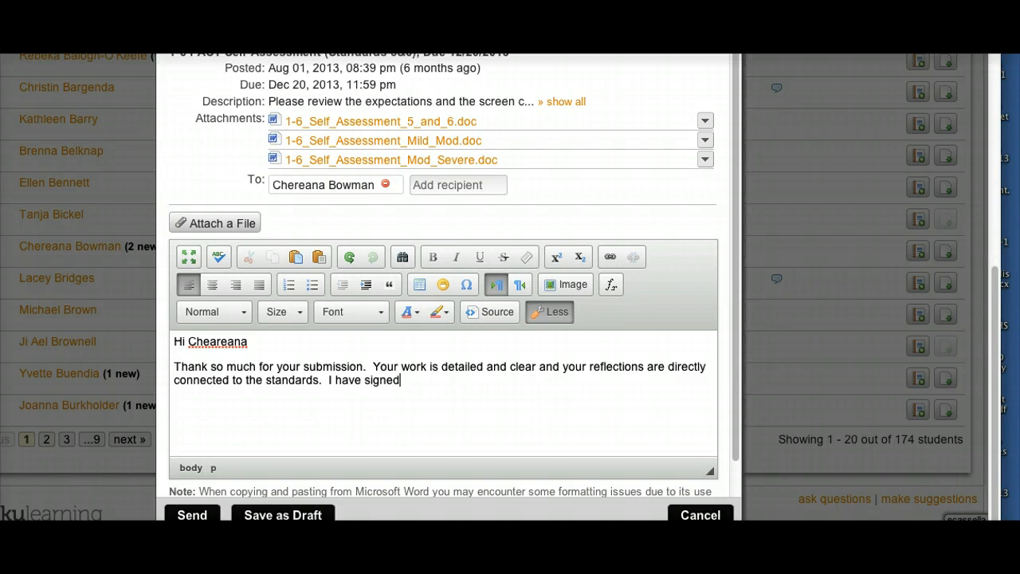
type(" off")
type("on your verificat")
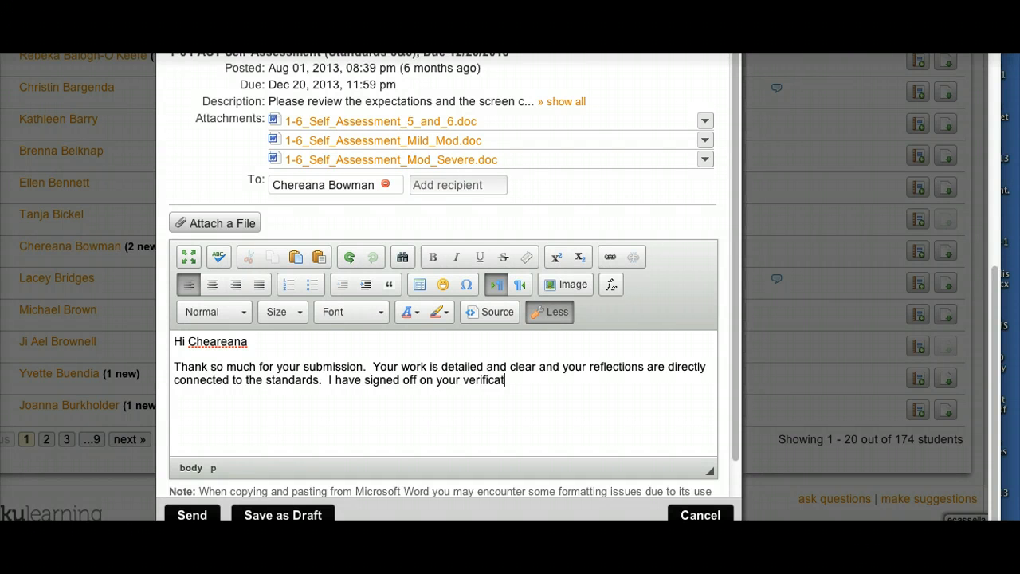
type("ion forma nd hande")
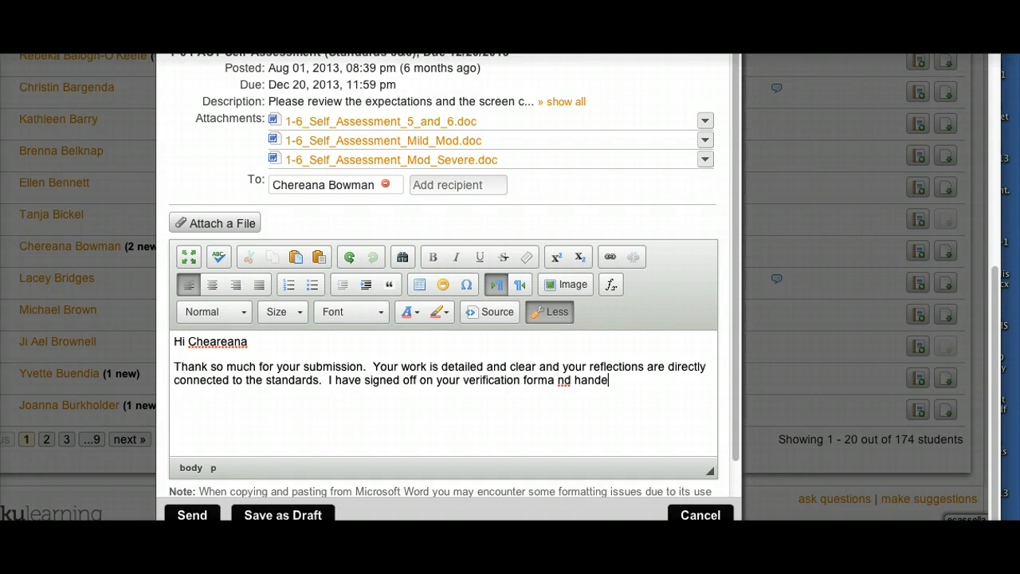
type("d it back to you.")
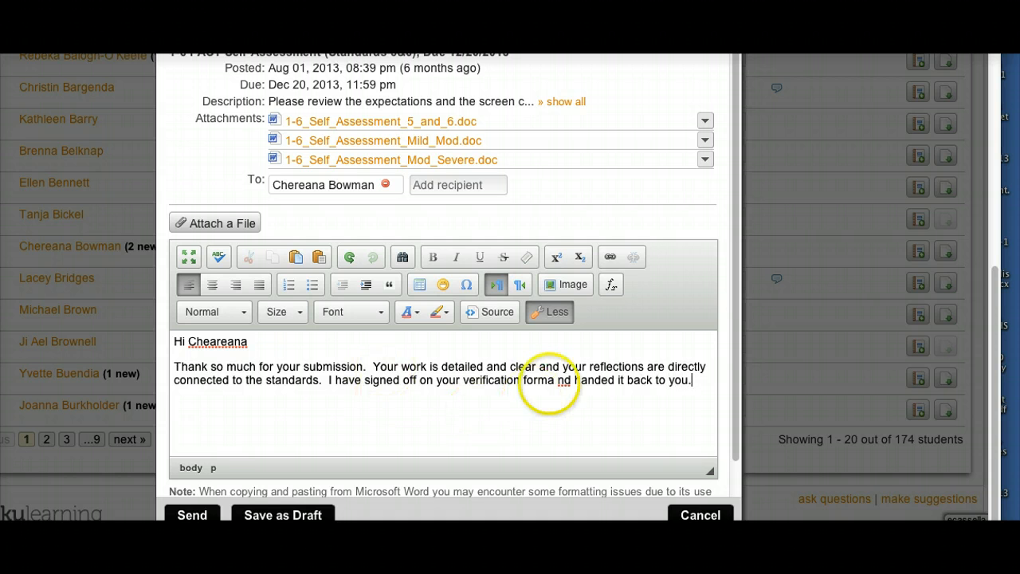
Correct "forma nd" to "form and" and sign the message with the reviewer's full name on a new line.
left_click(551, 380)
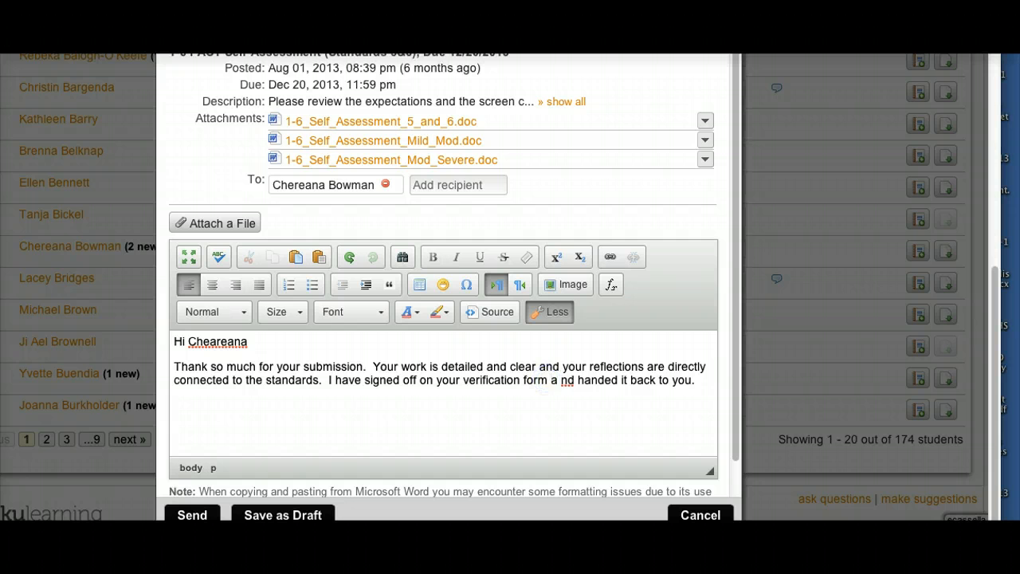
key("BackSpace")
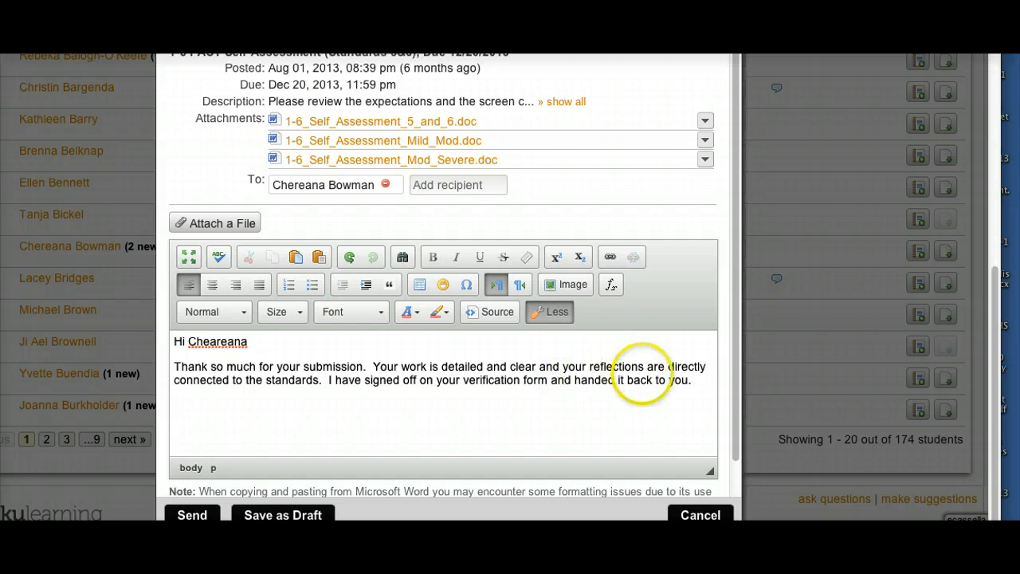
left_click(705, 379)
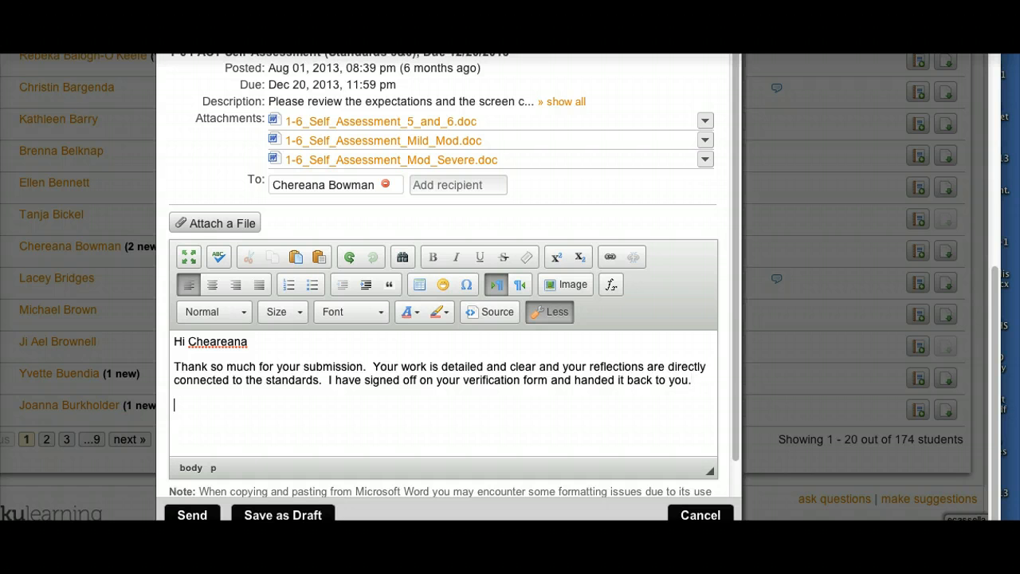
type("Elissa Cassella")
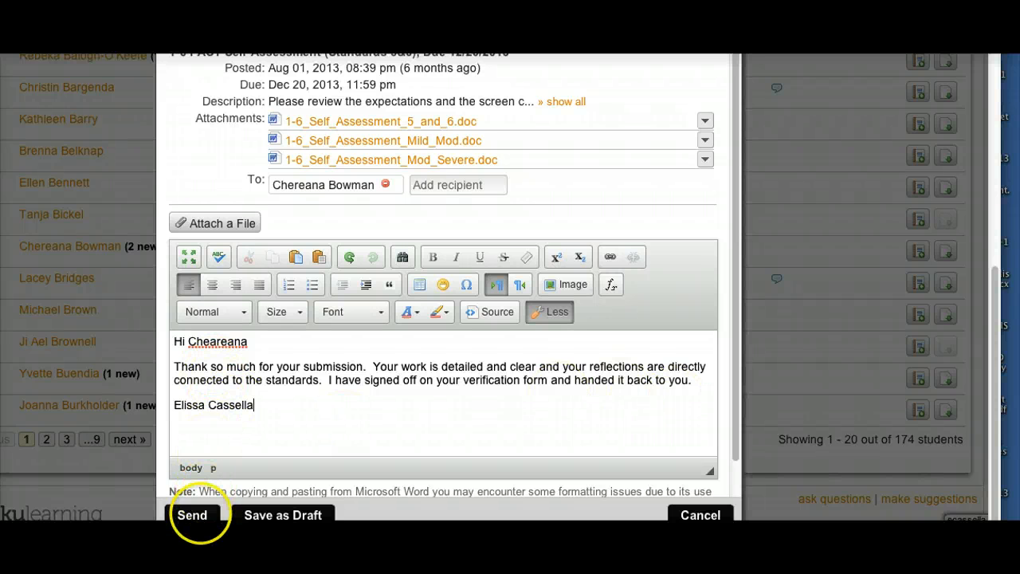
Send the message to the student.
left_click(196, 517)
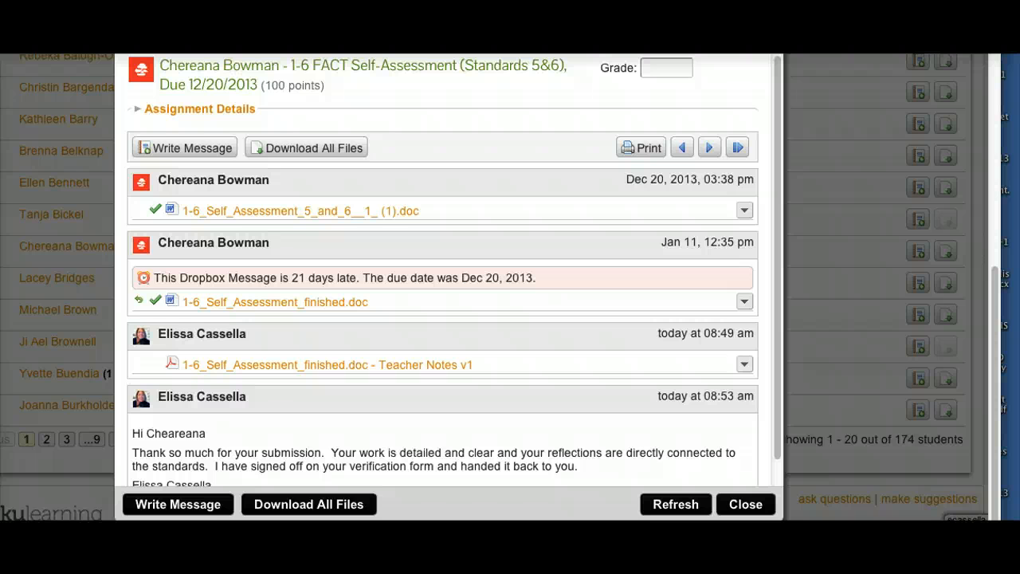
scroll(454, 270, "down", 1)
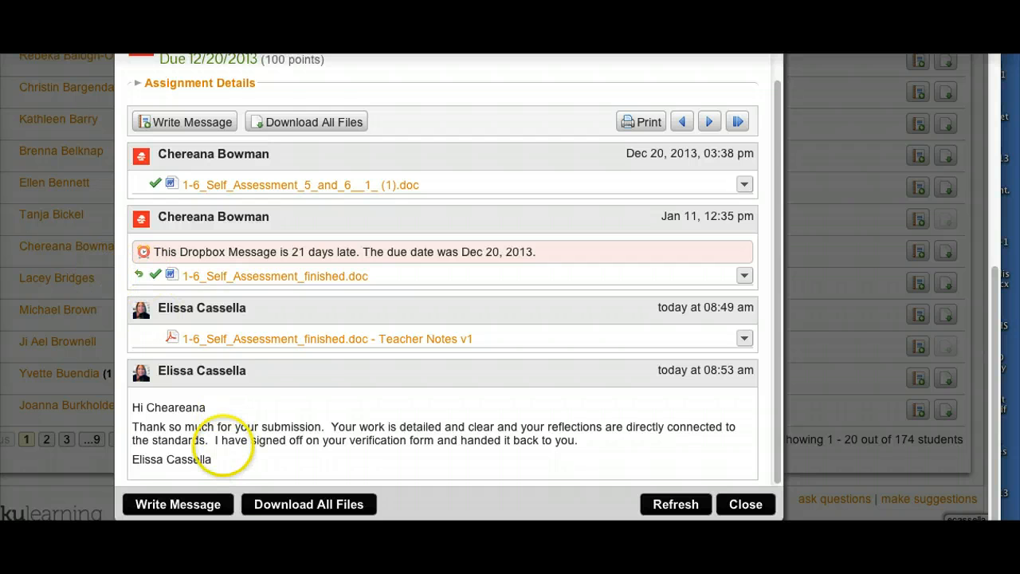
left_click(223, 418)
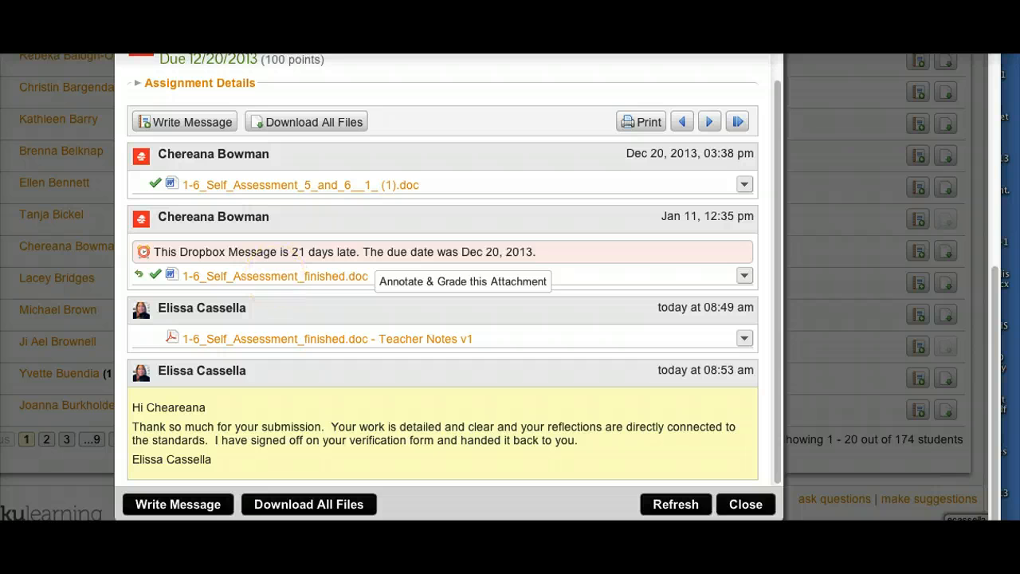
Open the finished self-assessment attachment and zoom in to review the reviewer's marks on the verification form.
left_click(276, 276)
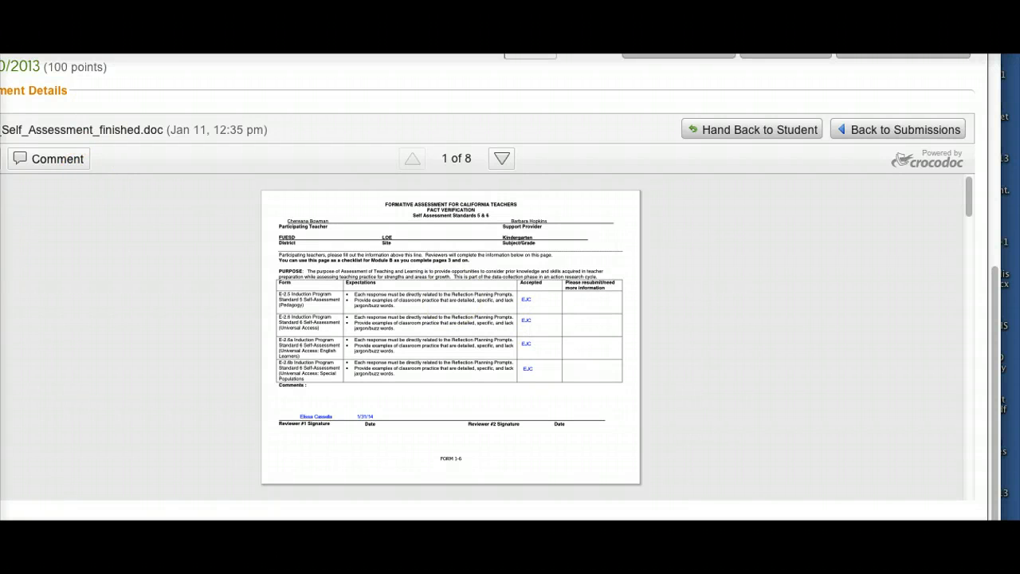
left_click(99, 158)
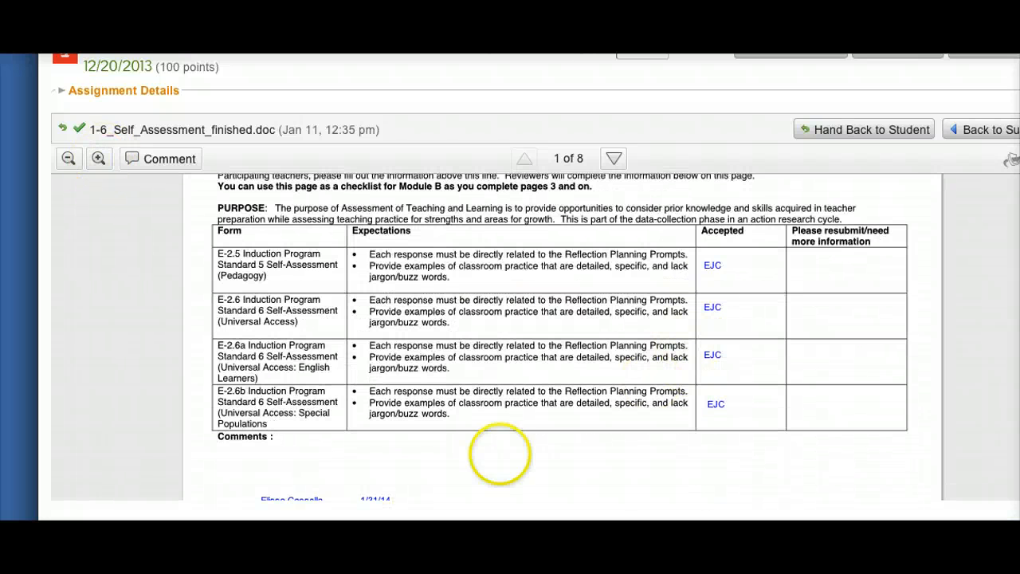
scroll(502, 449, "down", 5)
scroll(563, 336, "down", 15)
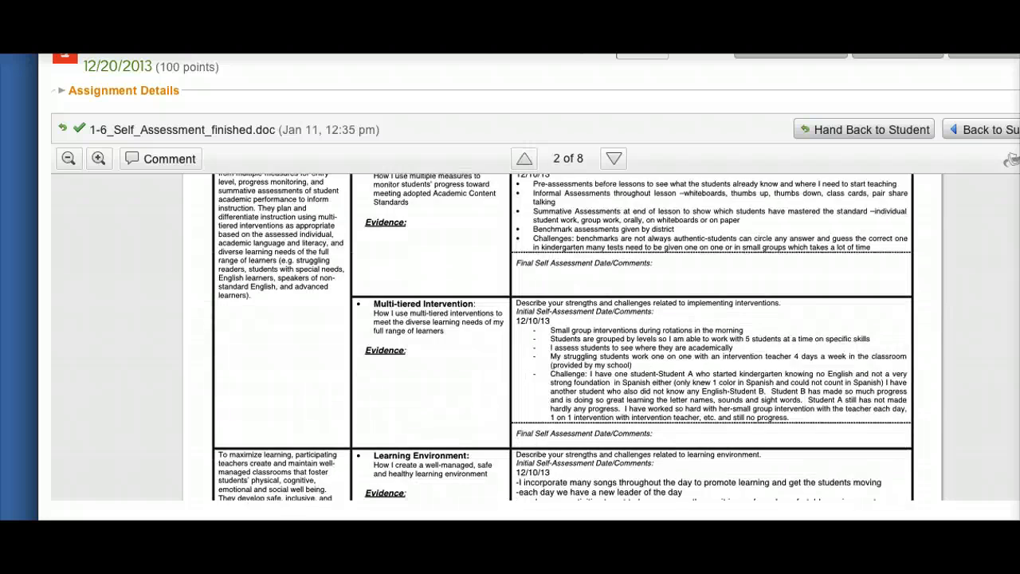
scroll(563, 336, "up", 18)
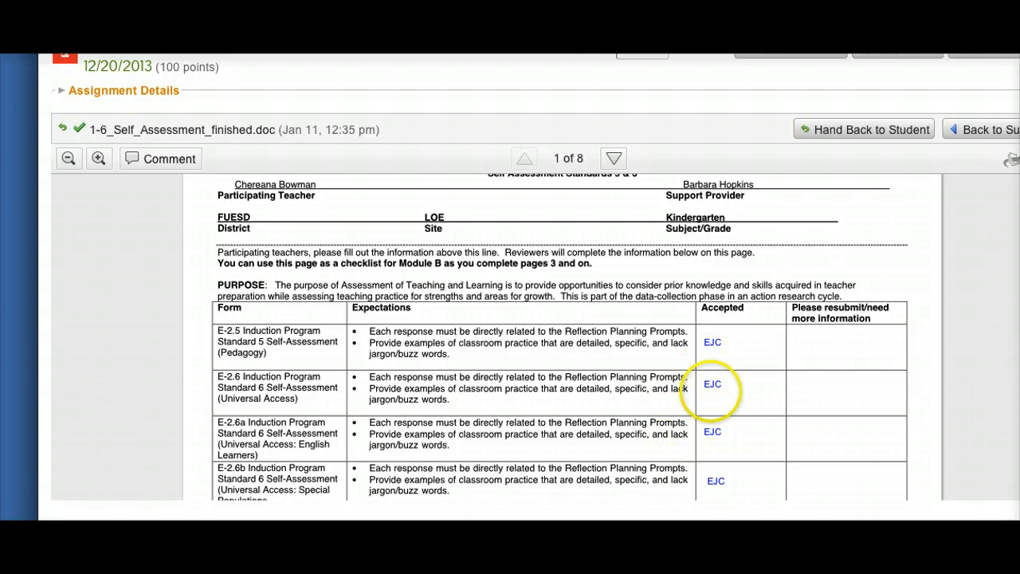
left_click(713, 384)
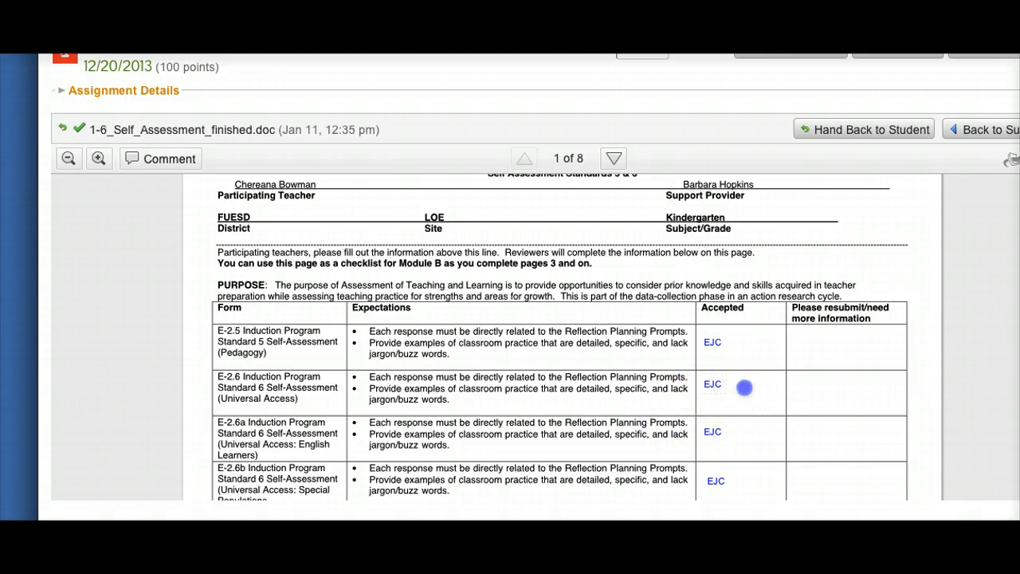
left_click(818, 390)
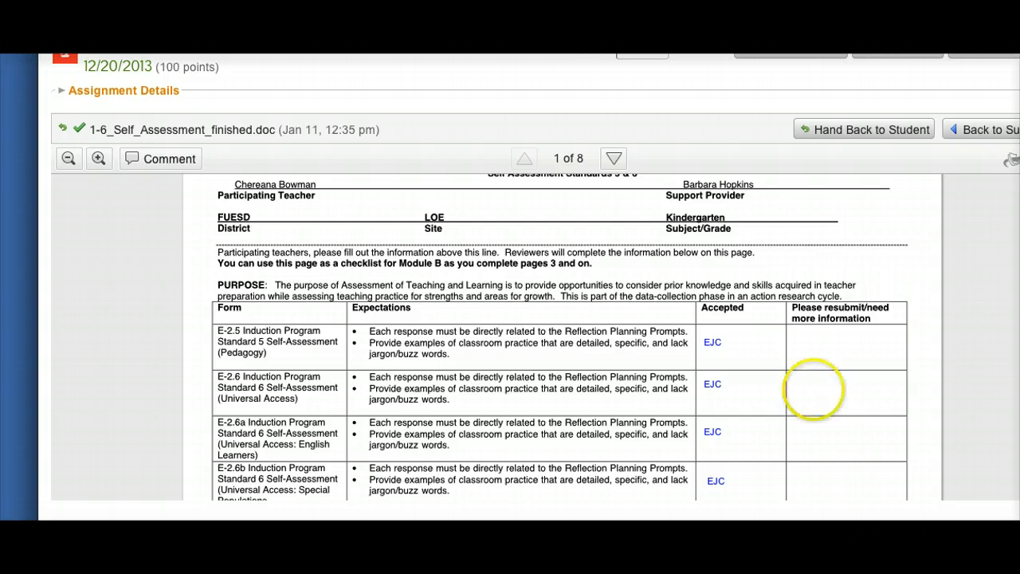
scroll(182, 360, "down", 3)
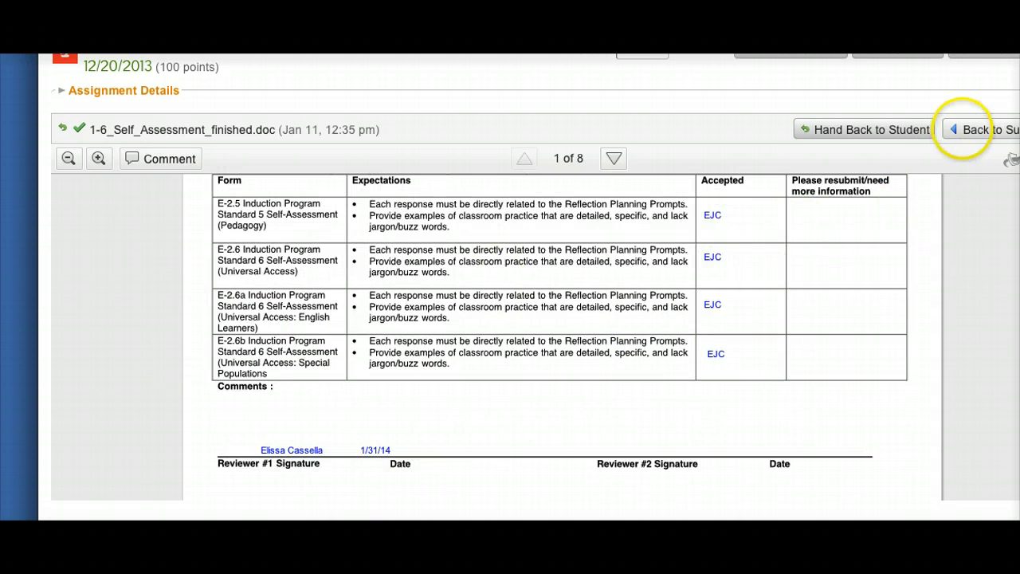
Go back to the student's submission thread, review the sent message, and close the thread.
left_click(965, 130)
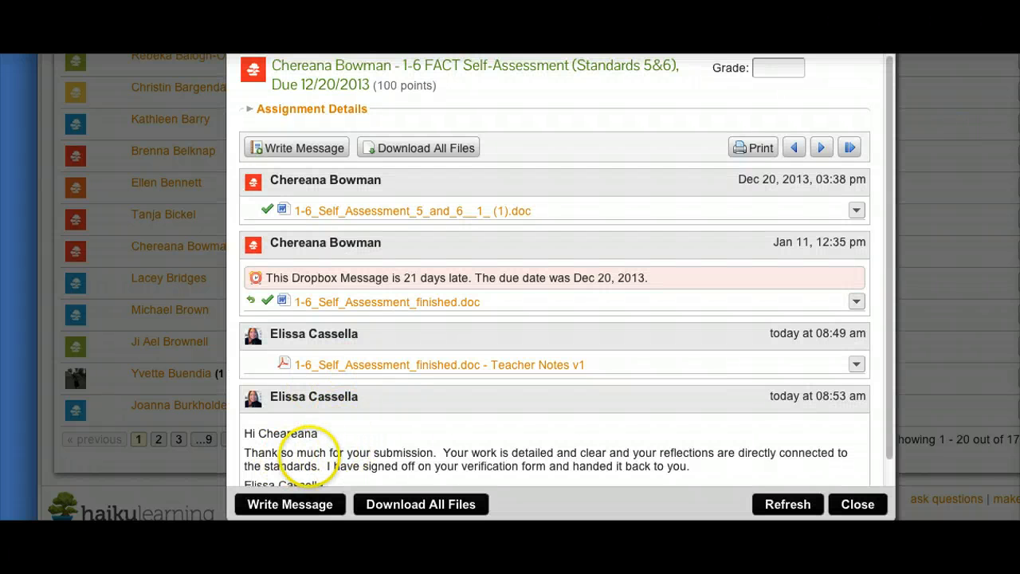
scroll(318, 434, "down", 1)
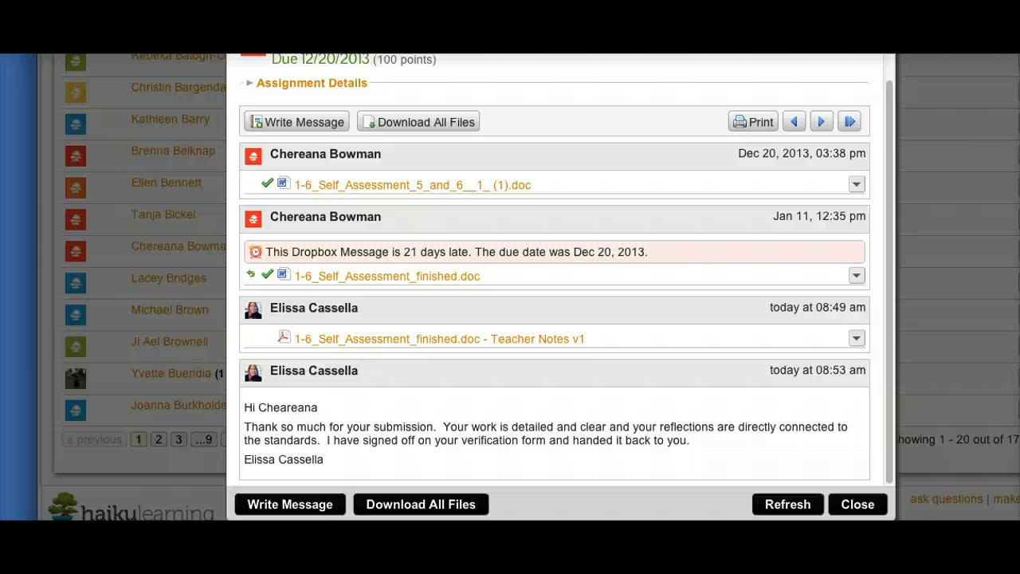
left_click_drag(244, 406, 435, 455)
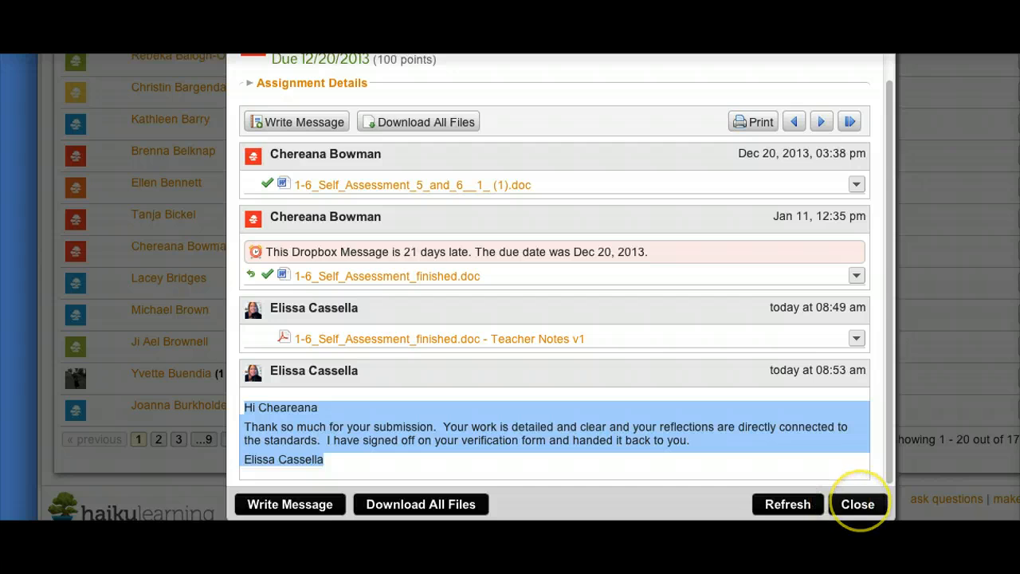
left_click(859, 504)
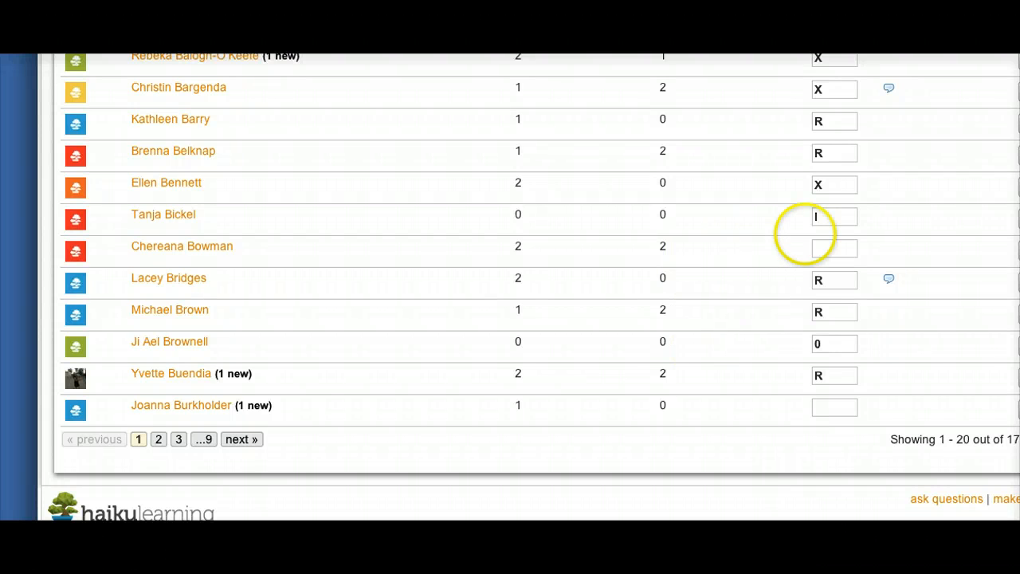
Enter the grade X for the reviewed student's submission in the grade column.
left_click(822, 249)
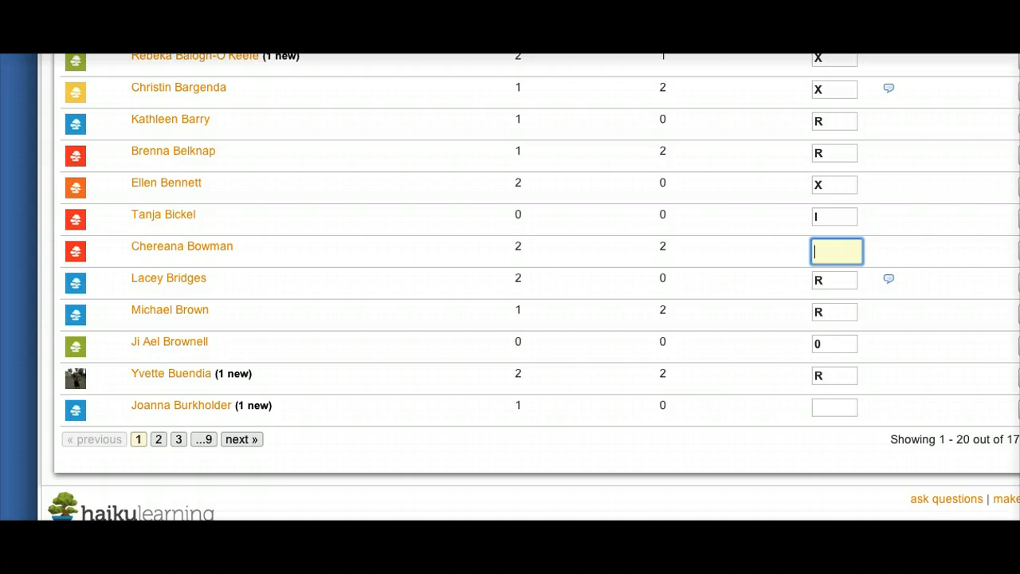
type("X")
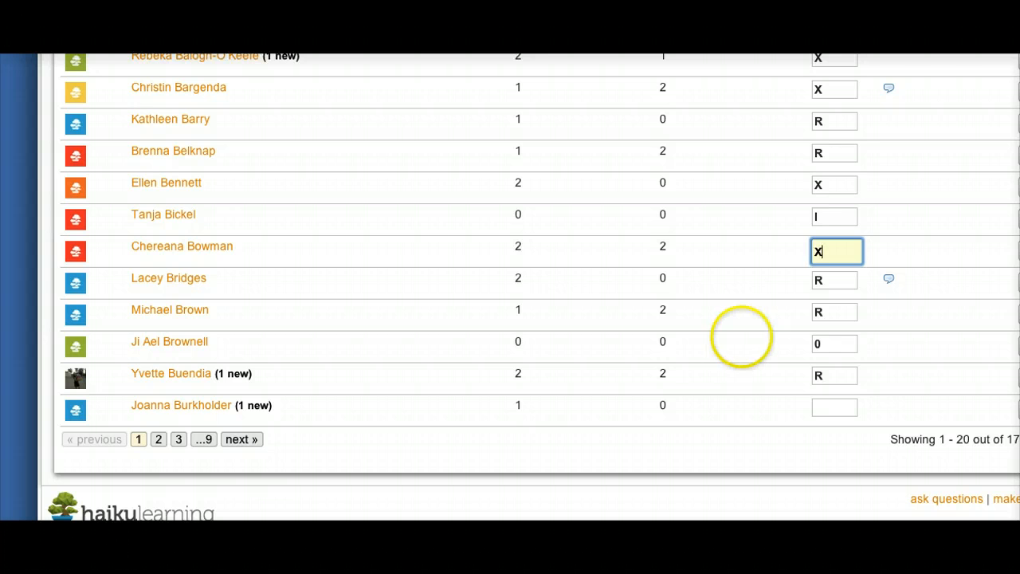
left_click(741, 244)
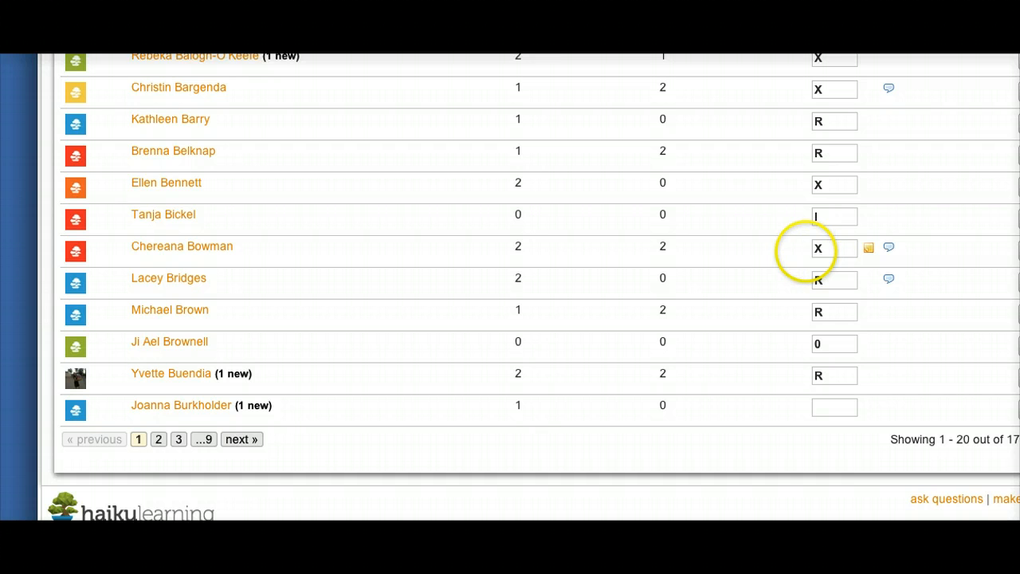
mouse_move(825, 256)
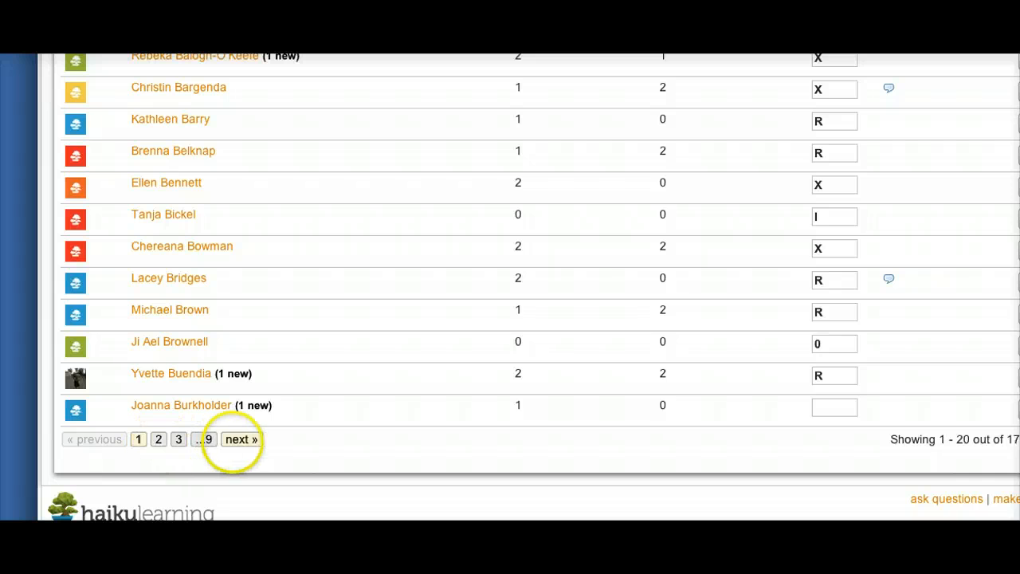
Open page 2 of the student list and scroll through its grades.
left_click(235, 441)
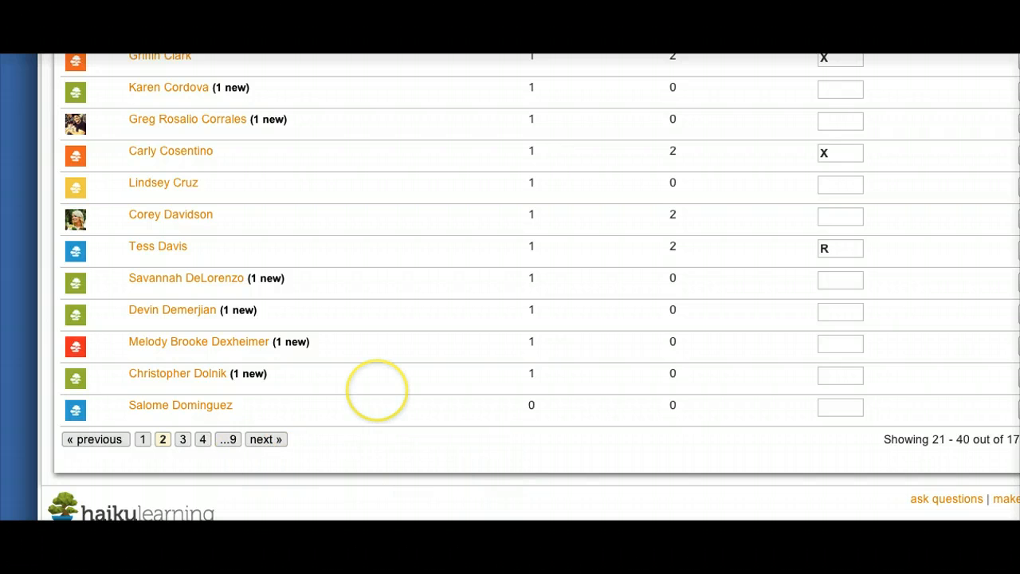
scroll(377, 391, "up", 5)
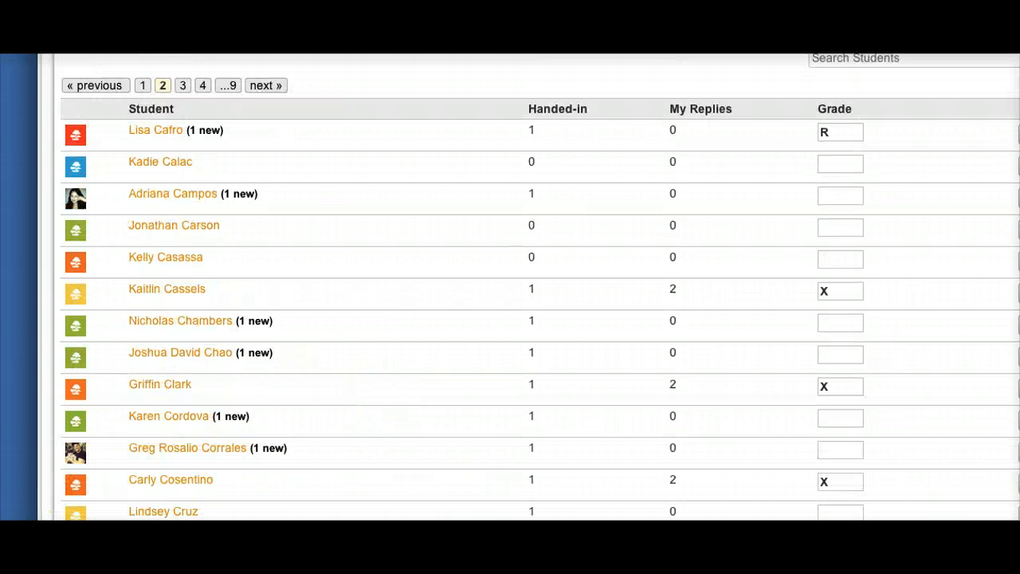
scroll(526, 319, "up", 3)
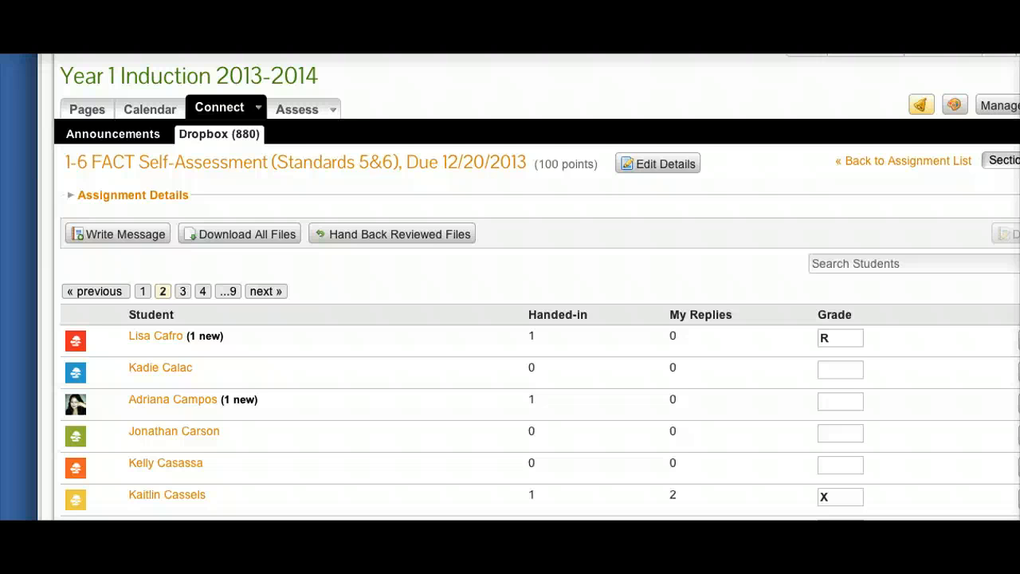
scroll(538, 287, "down", 1)
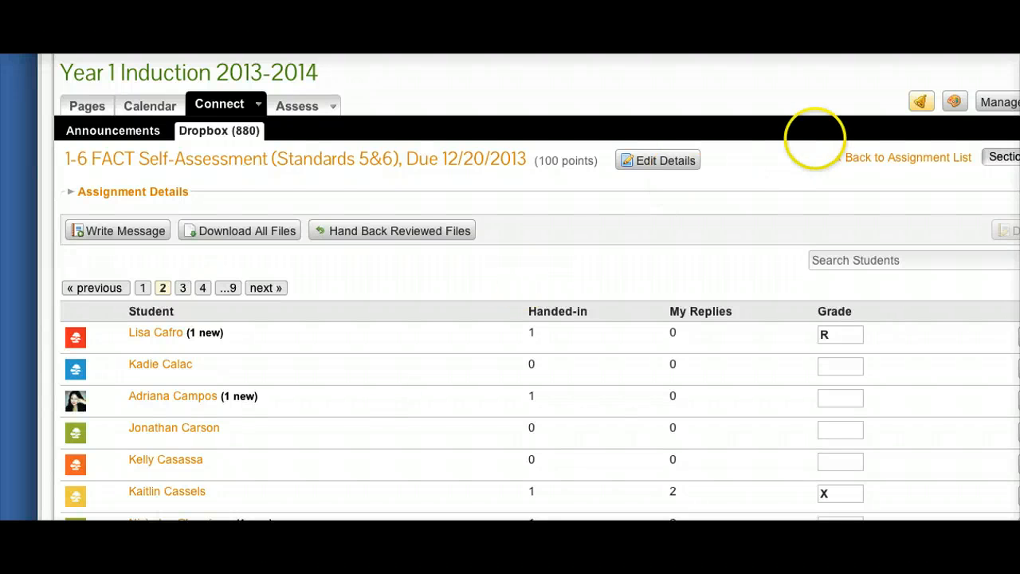
left_click(854, 157)
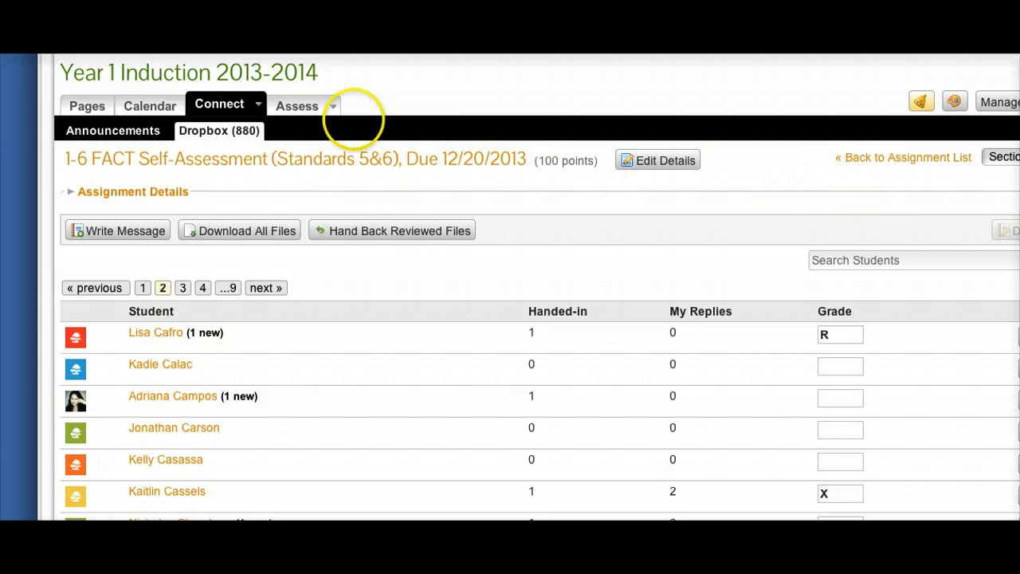
left_click(129, 73)
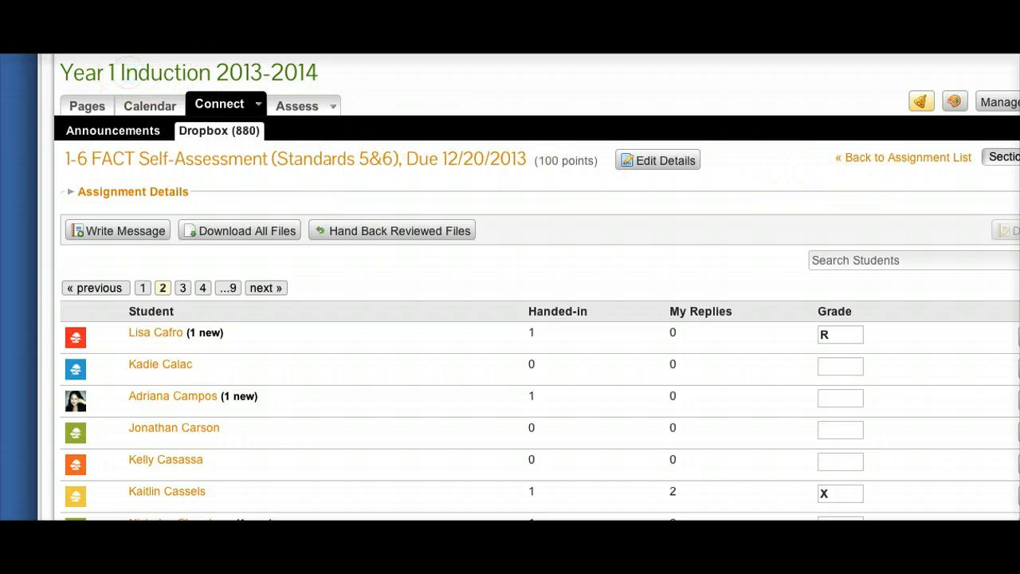